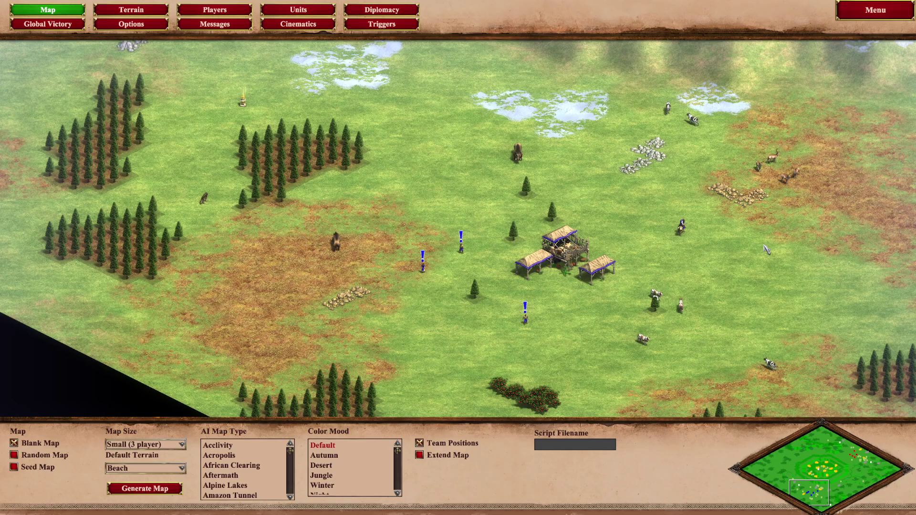
- Launch a test game of the open scenario
left_click(876, 11)
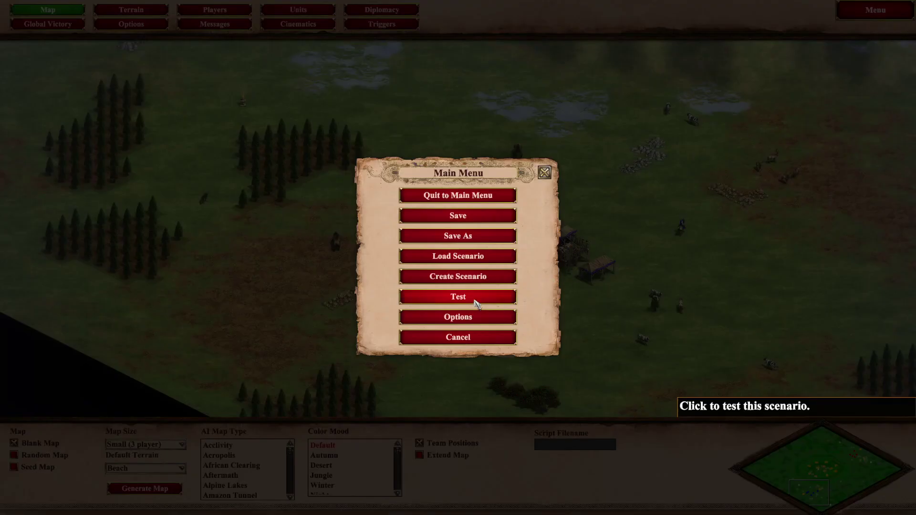
left_click(478, 303)
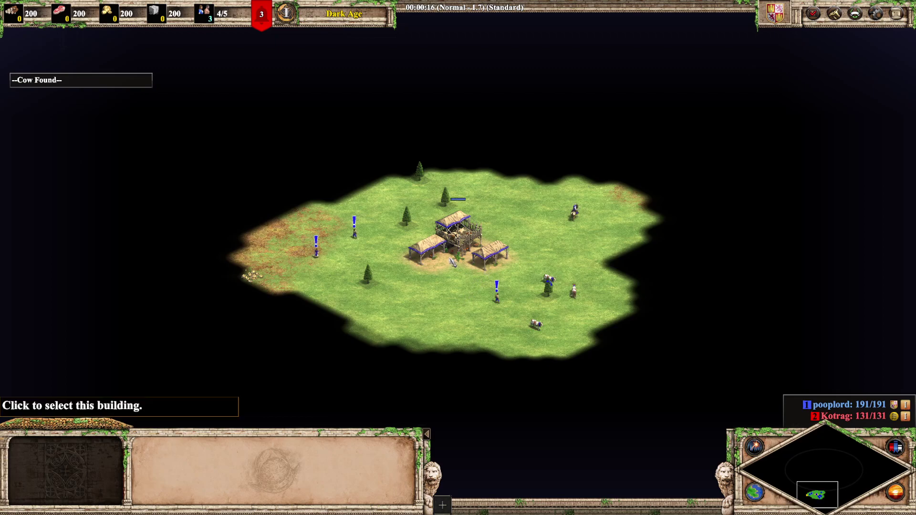
- Have the lumberjack build a house beside the Town Center and the other nearby villager build a second house toward the gold
left_click(357, 234)
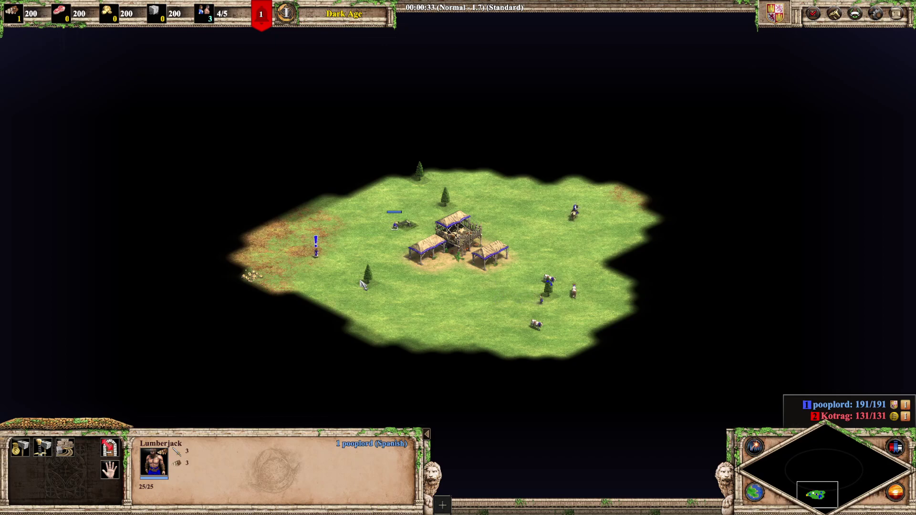
scroll(626, 307, "up", 3)
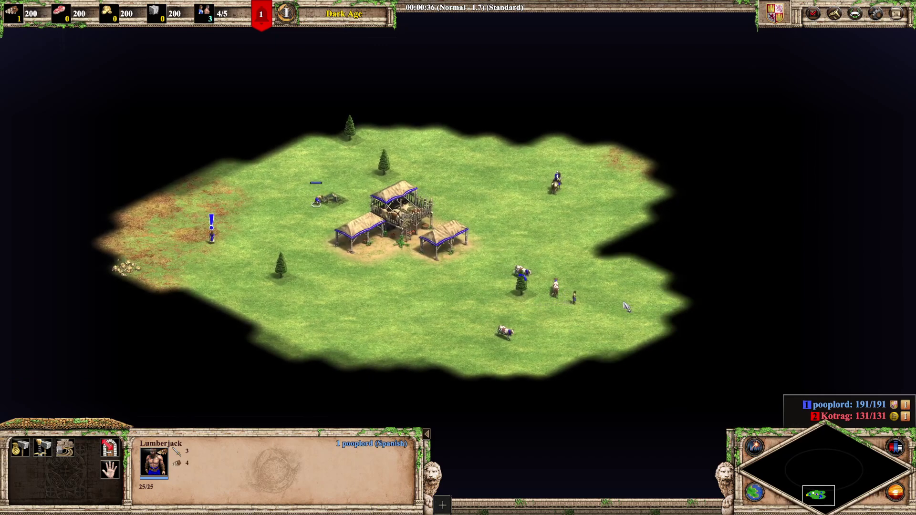
scroll(404, 187, "down", 3)
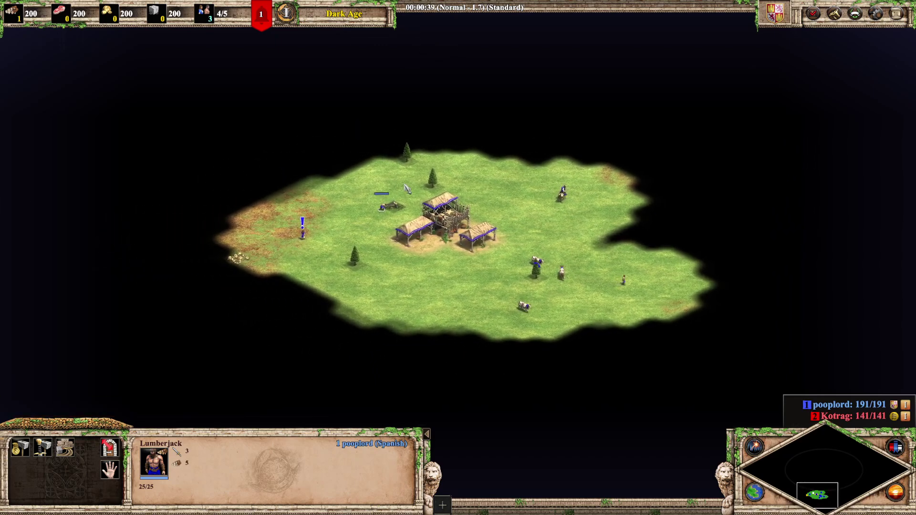
key("q")
key("q")
left_click(368, 200)
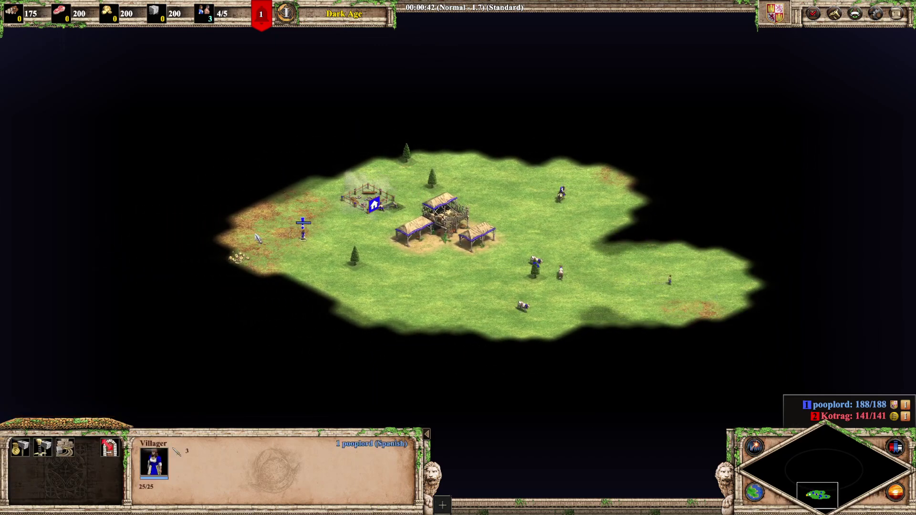
key("q")
key("q")
left_click(303, 241)
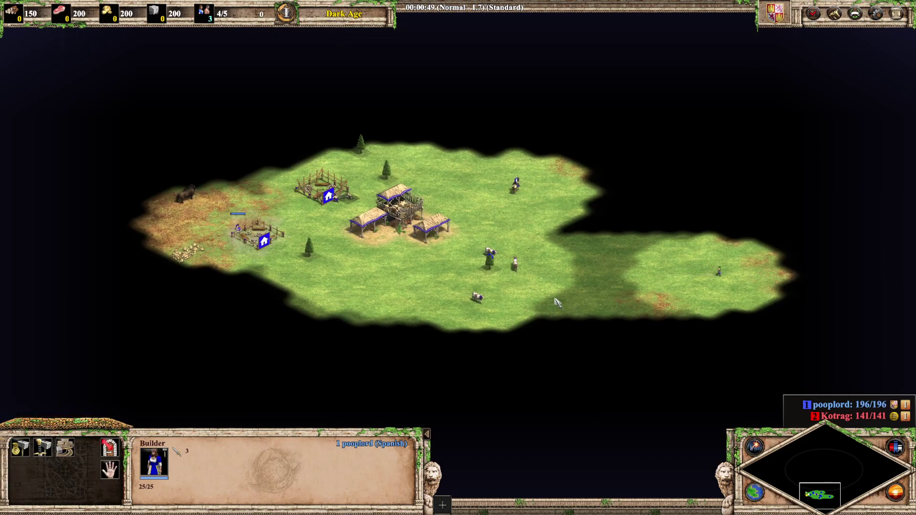
- Set the Scout Cavalry to explore the map automatically with Auto Scout
left_click(515, 185)
left_click(108, 472)
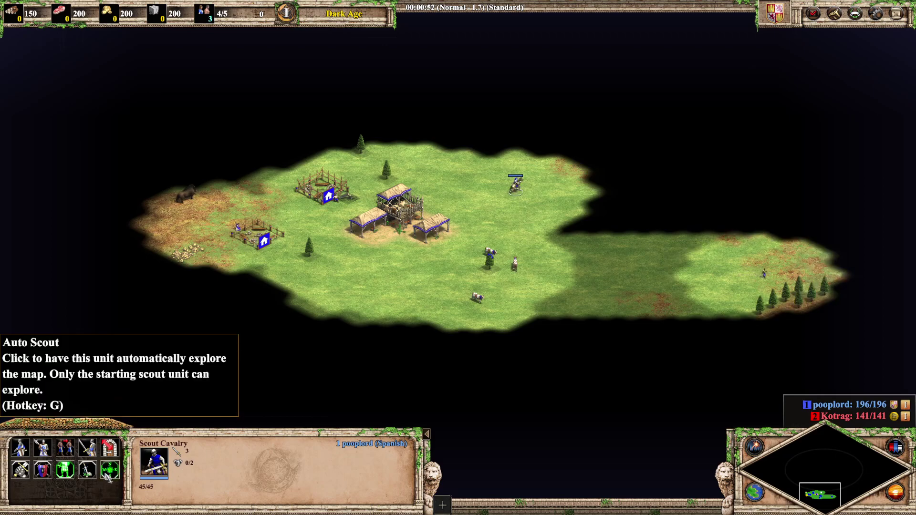
left_click(371, 362)
- Queue villagers at the Town Center until the food is spent
left_click(405, 203)
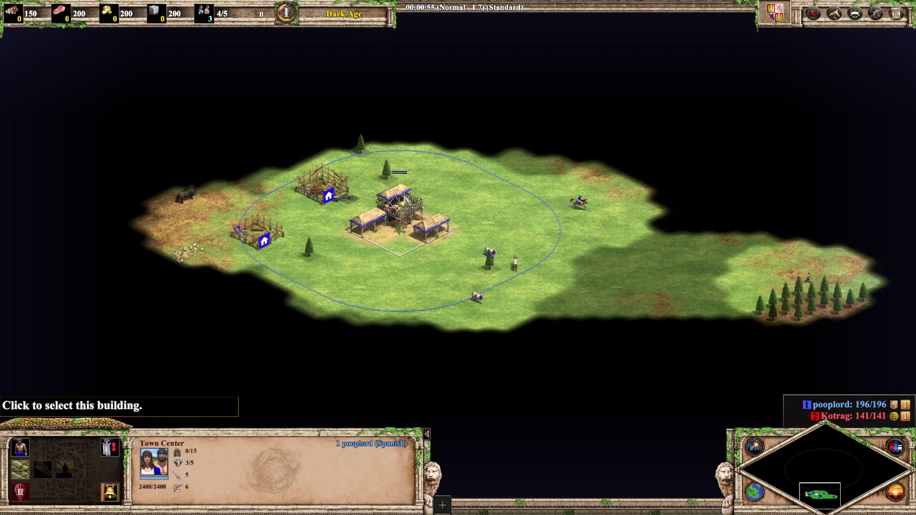
key("q")
key("q")
key("q")
key("q")
key("q")
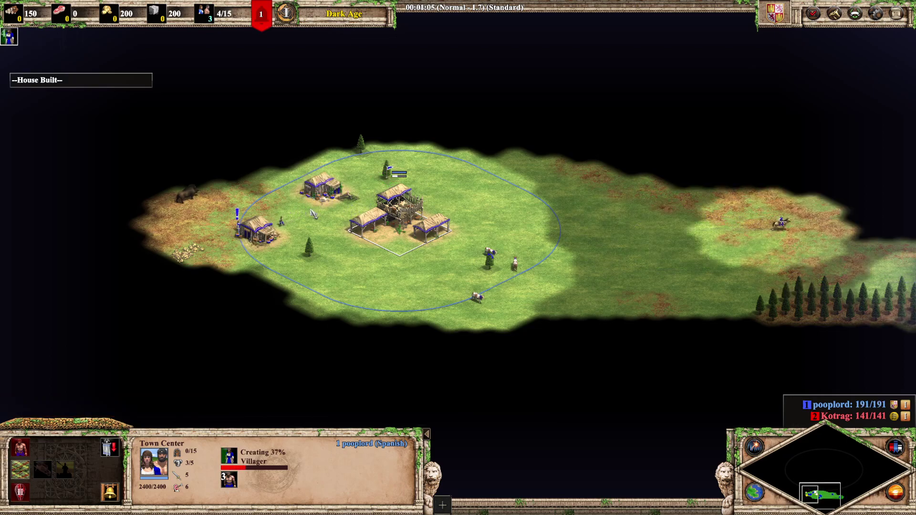
- Send the male builder from the finished house to chop the tree beside the Town Center
left_click(277, 220)
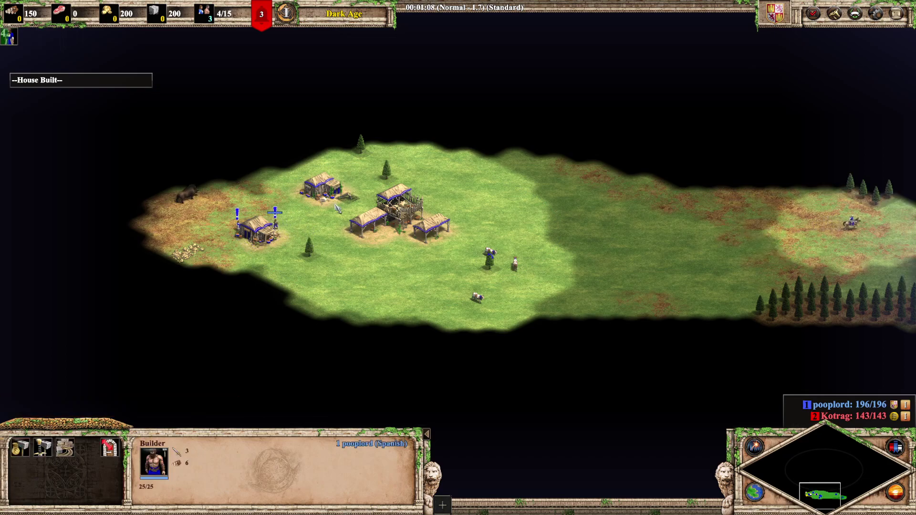
right_click(386, 171)
left_click(323, 281)
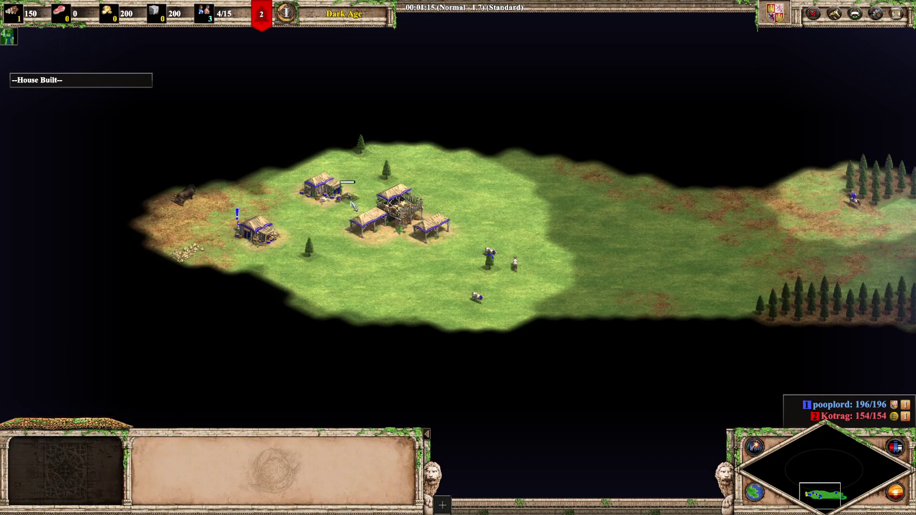
- Retreat the female builder near the gold toward the Town Center, away from the wild animal
left_click(237, 229)
right_click(254, 265)
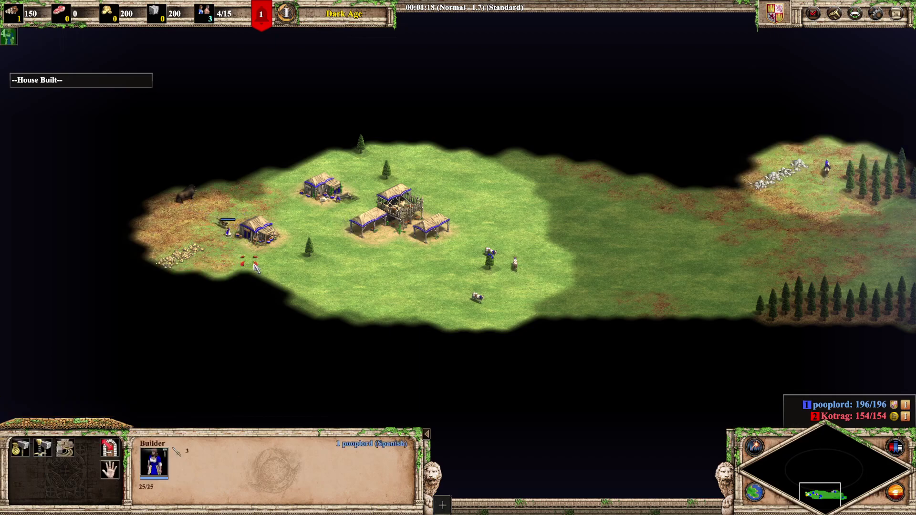
right_click(355, 242)
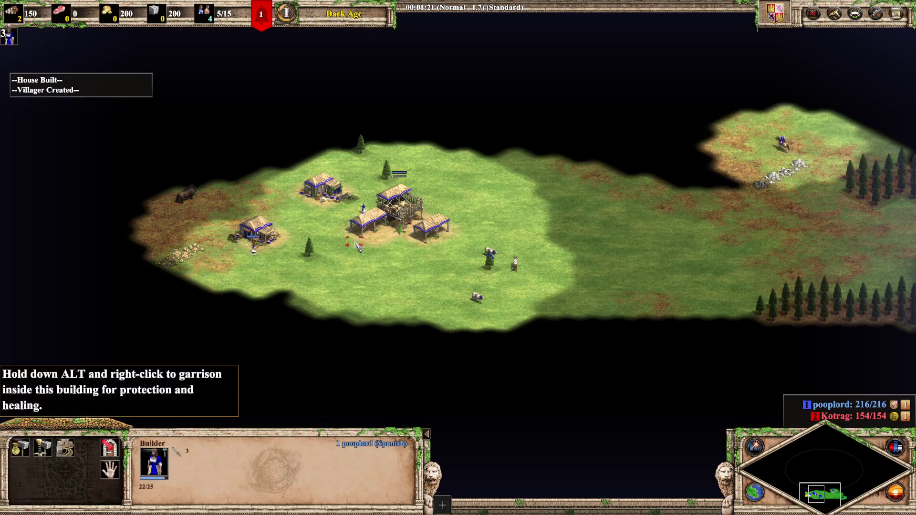
right_click(347, 229)
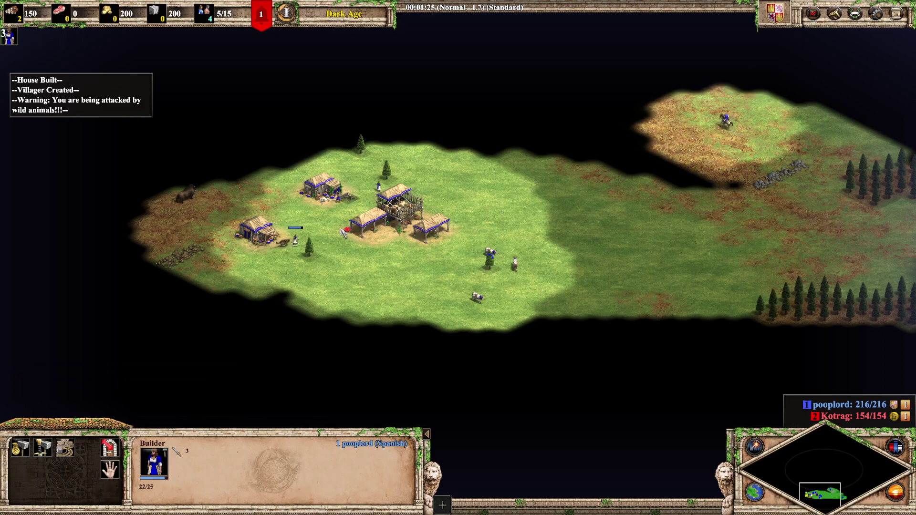
right_click(368, 251)
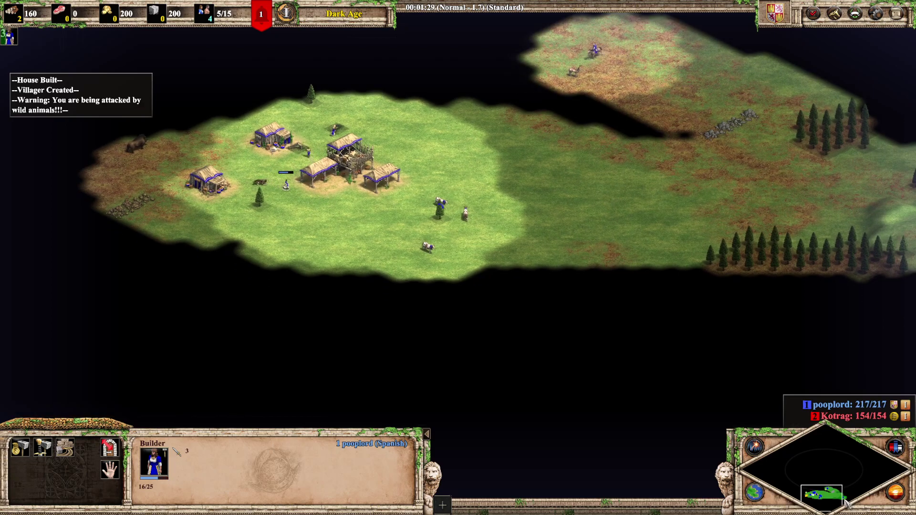
- Check the villager that walked to the distant hill, and quit the test game back to the scenario editor
left_click(844, 498)
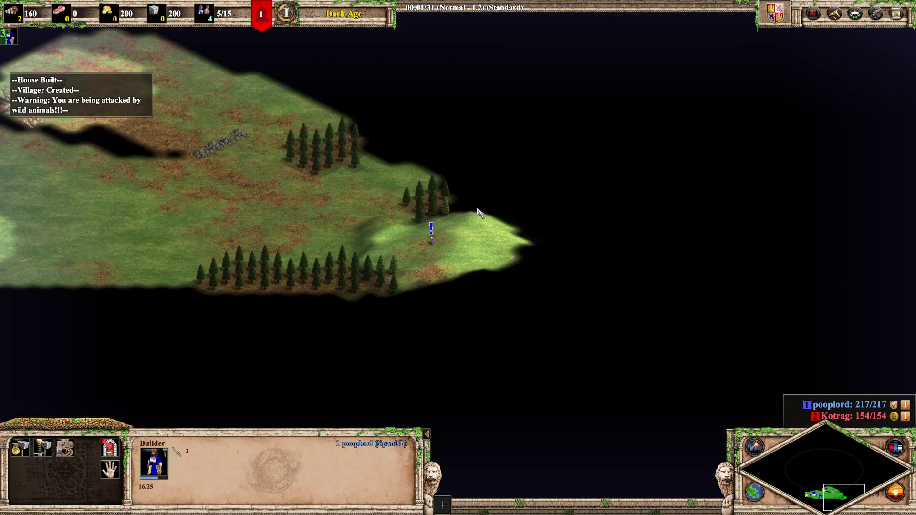
left_click(819, 498)
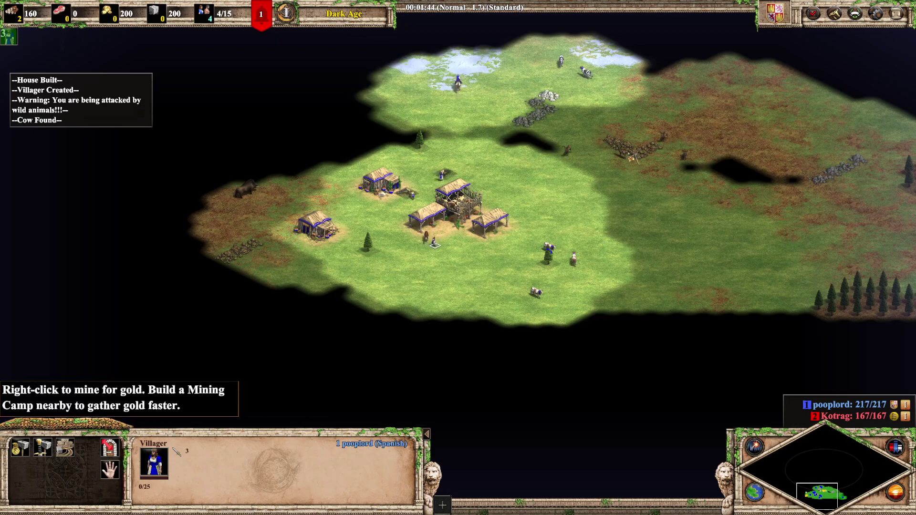
key("F10")
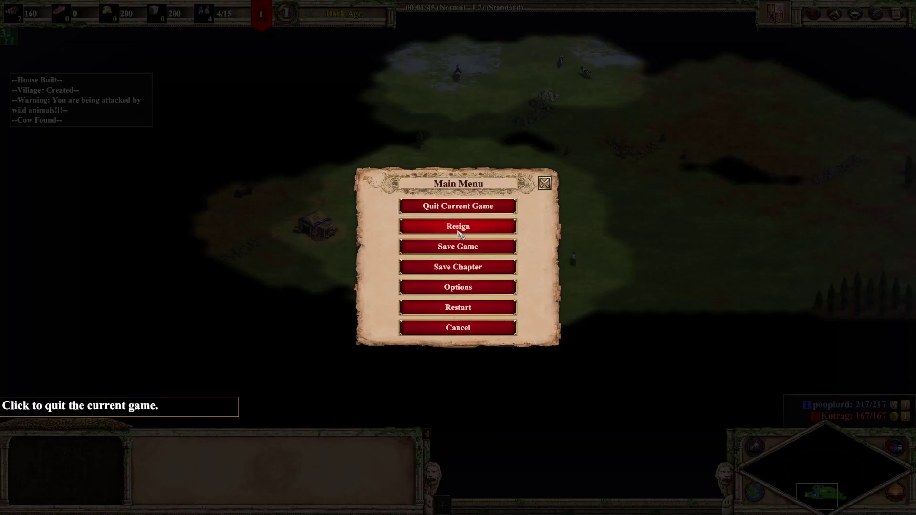
left_click(461, 206)
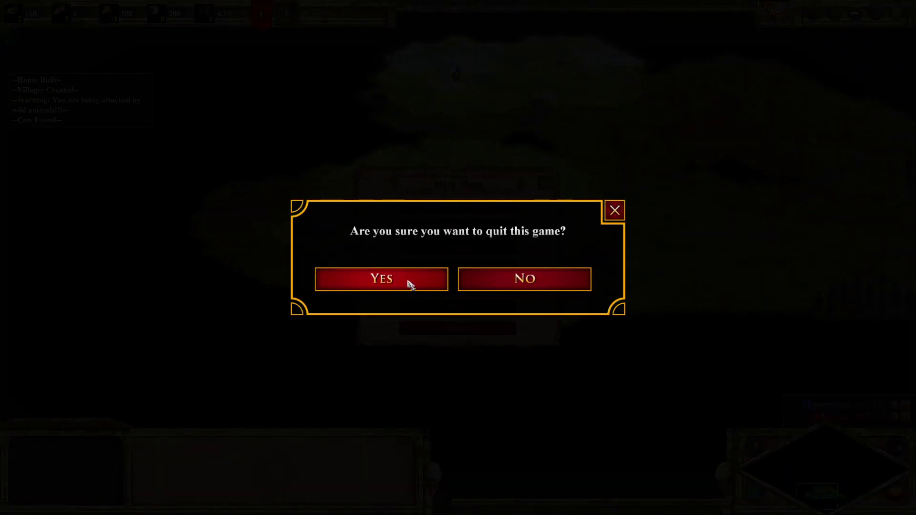
left_click(410, 282)
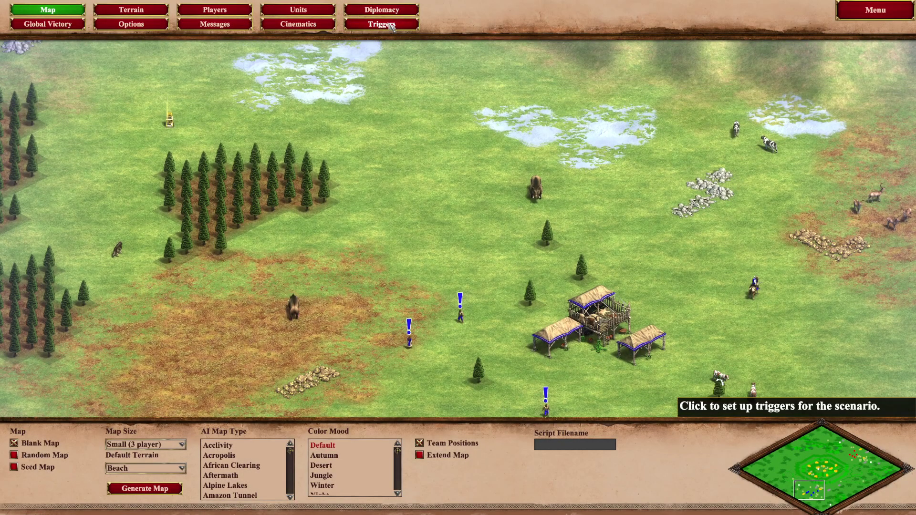
- Examine Trigger 0's Timer condition and its Task Object effect, including the assigned unit and target location
left_click(390, 26)
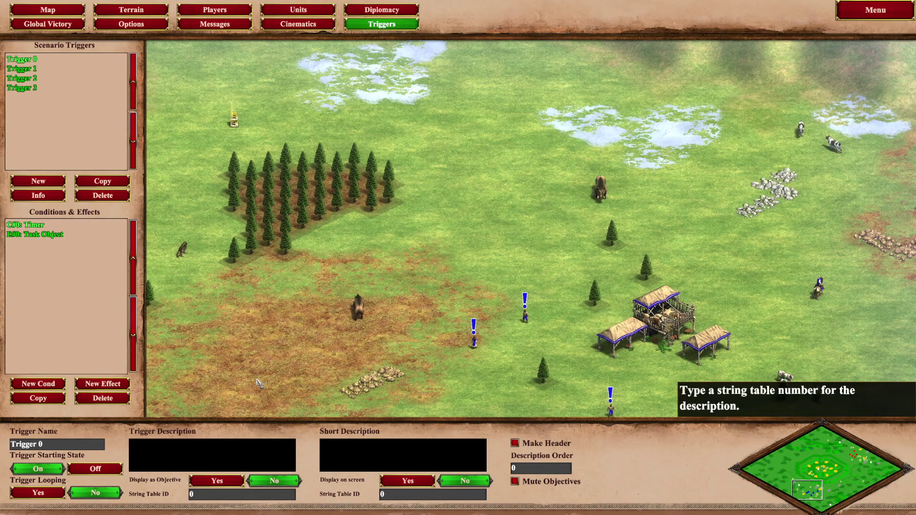
key("Down")
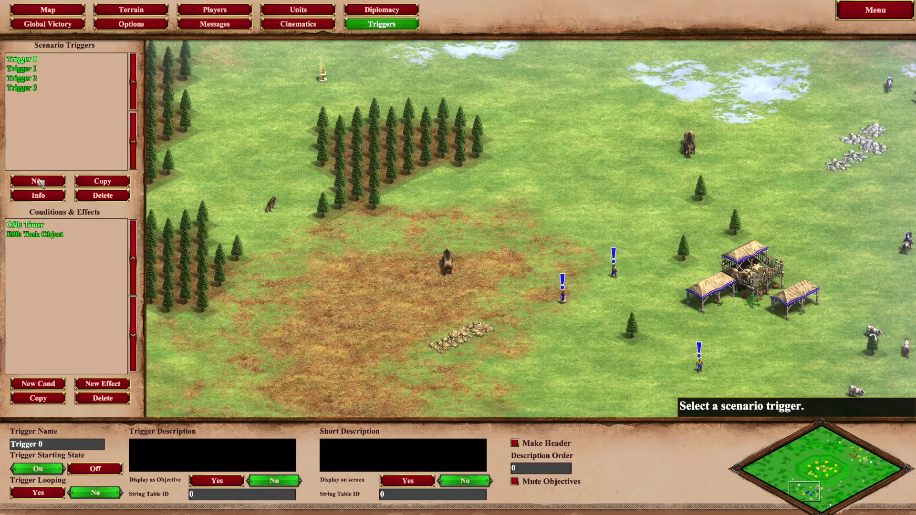
left_click(36, 226)
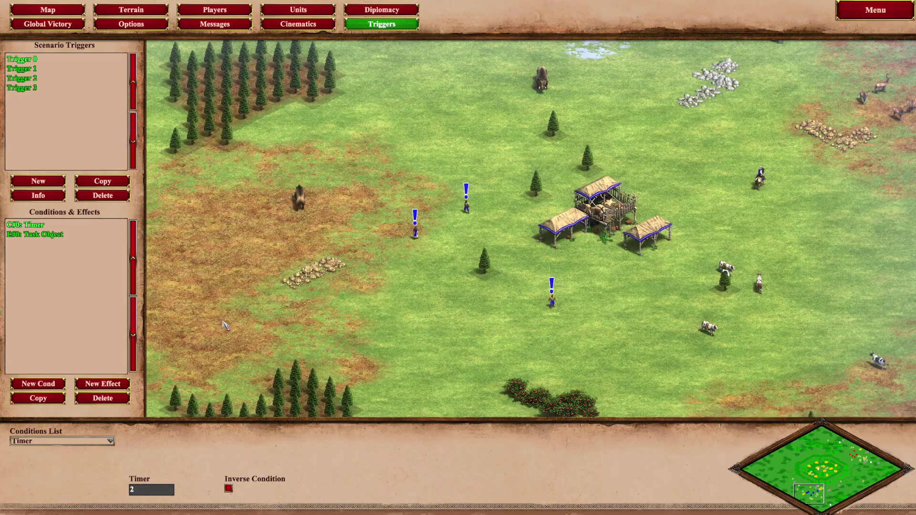
left_click(48, 234)
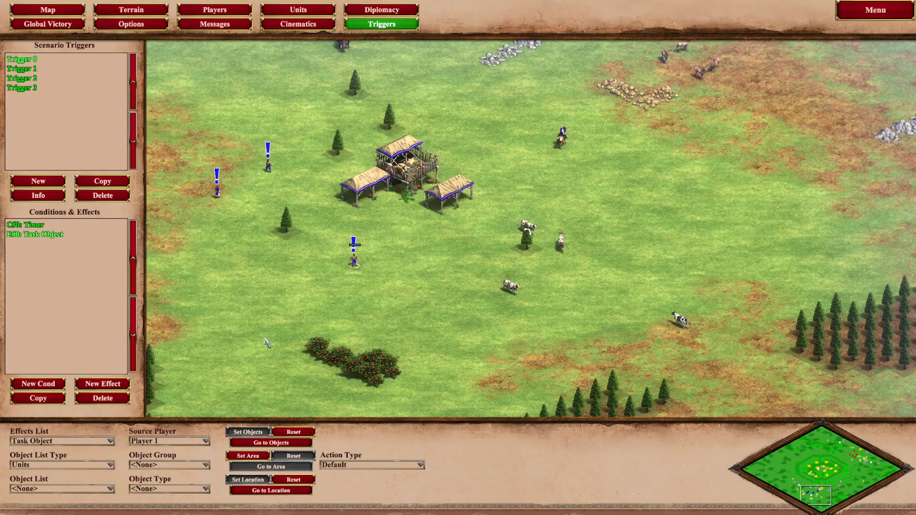
left_click(249, 440)
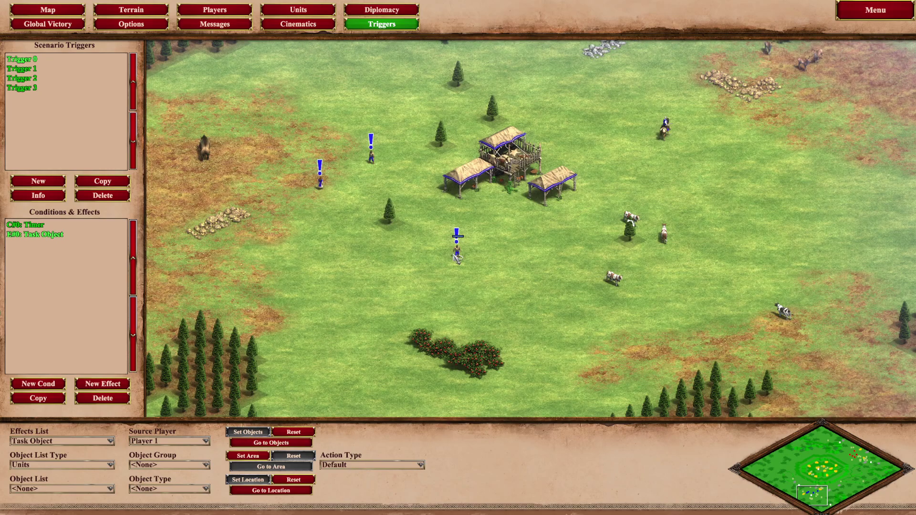
left_click(262, 493)
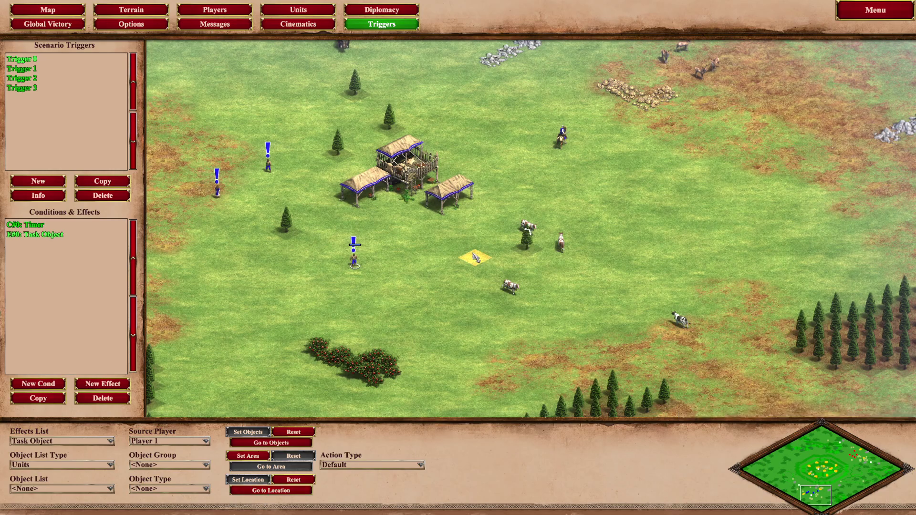
- Examine Trigger 1's Timer condition and the unit and target location assigned in its Task Object effect
left_click(35, 68)
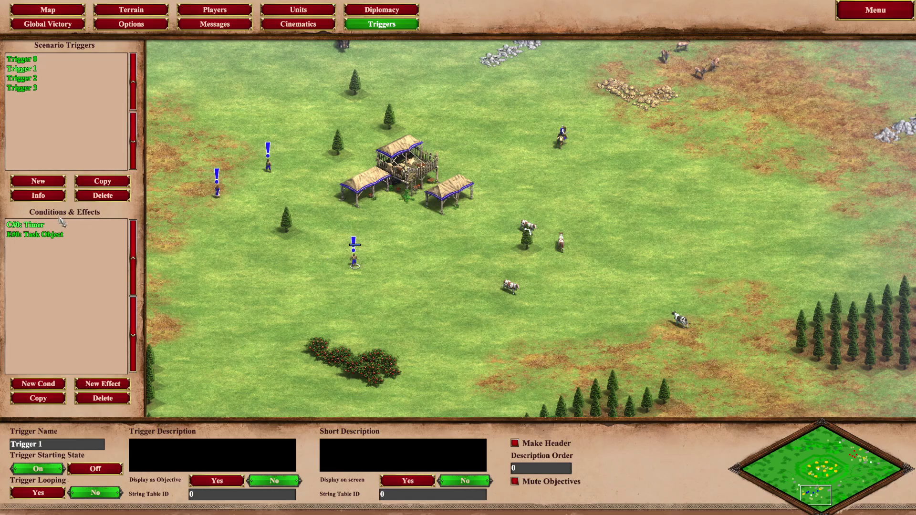
left_click(35, 226)
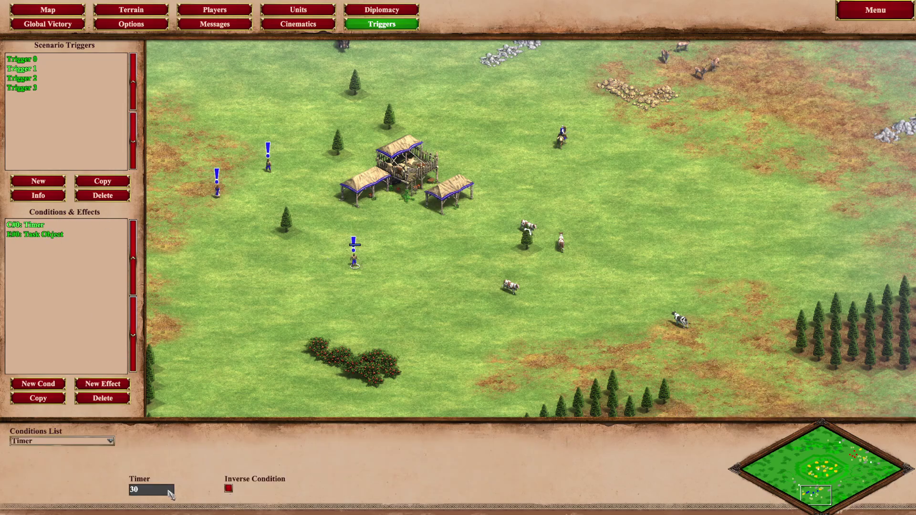
key("Down")
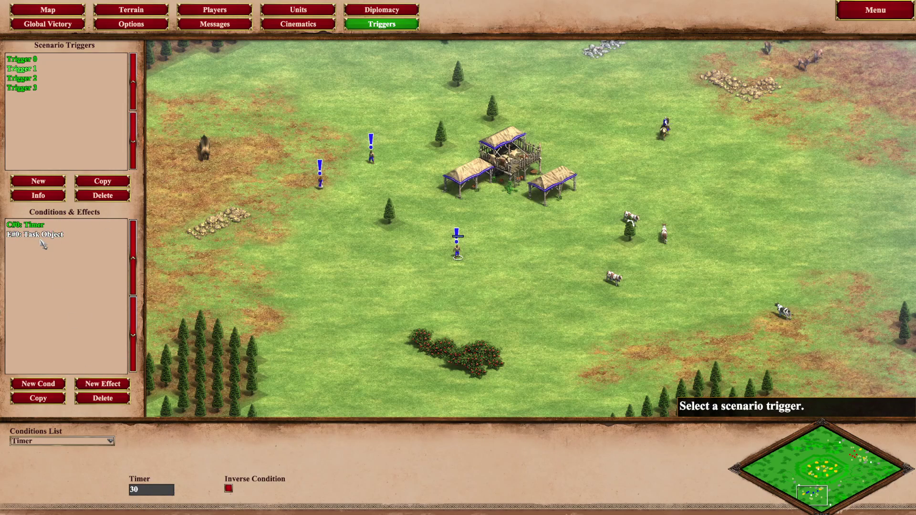
left_click(53, 234)
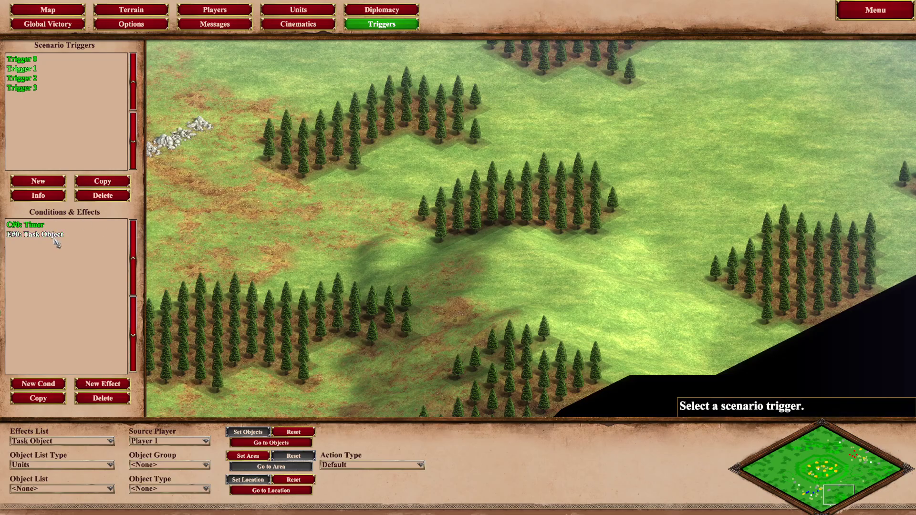
left_click(271, 443)
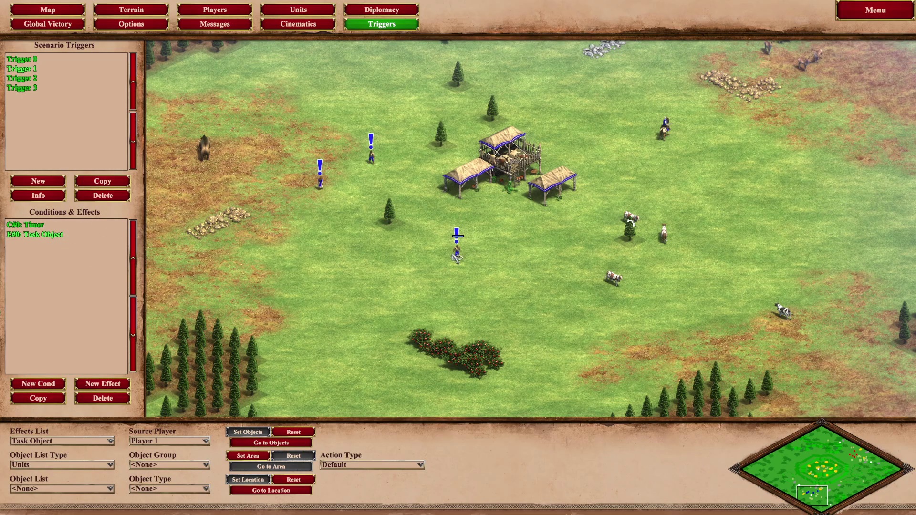
left_click(271, 491)
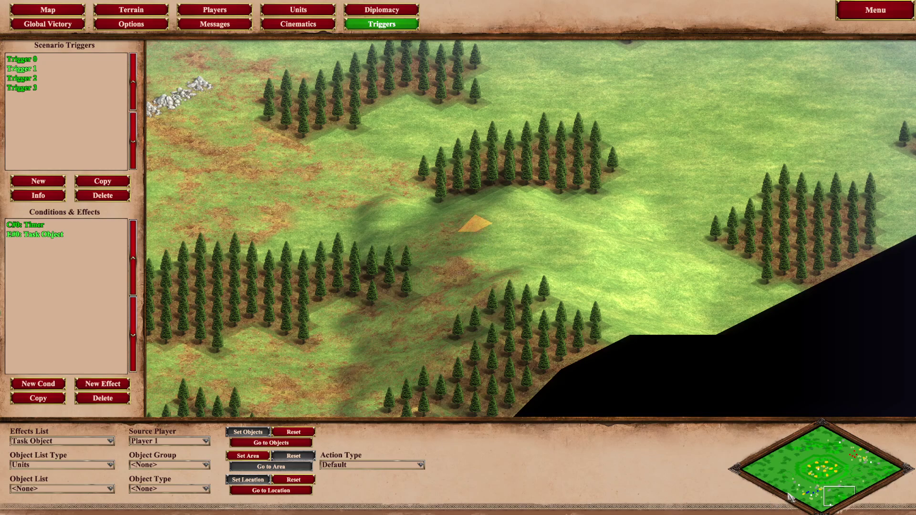
left_click(811, 495)
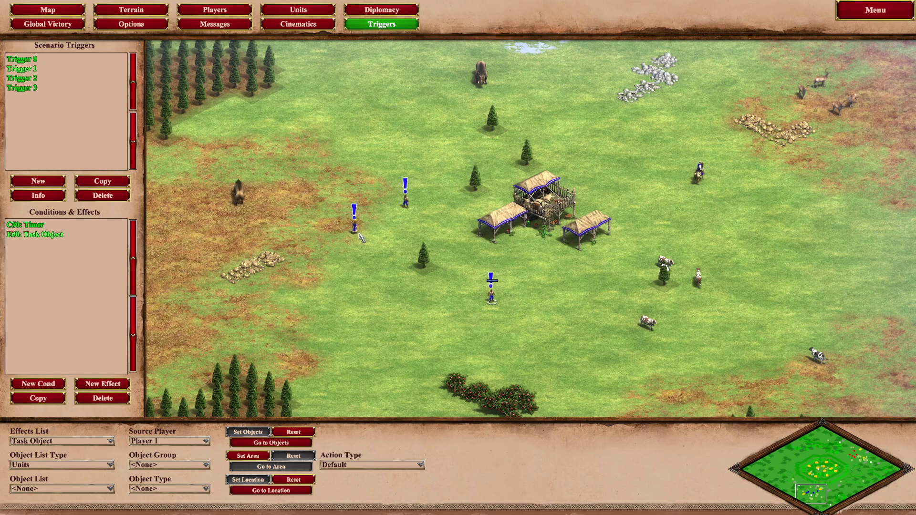
- Examine Trigger 2's Object Selected condition and the unit and target location assigned in its Task Object effect
left_click(22, 78)
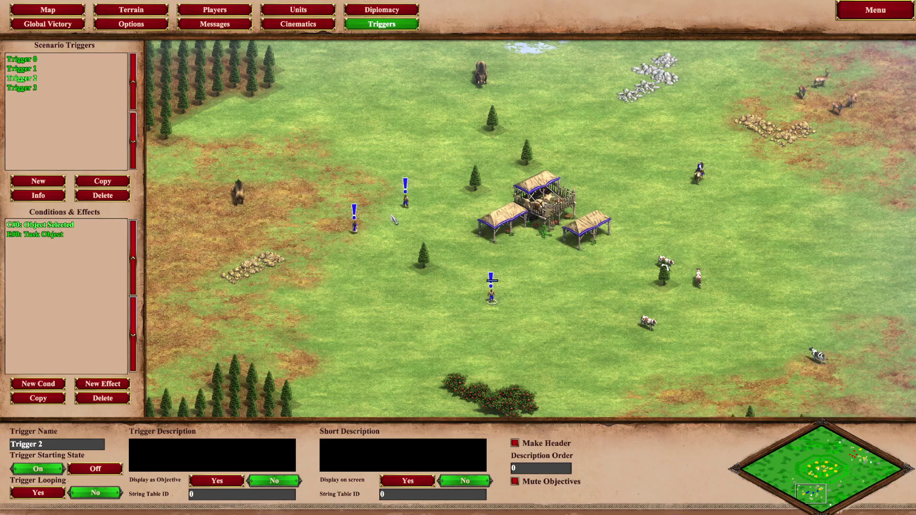
left_click(40, 225)
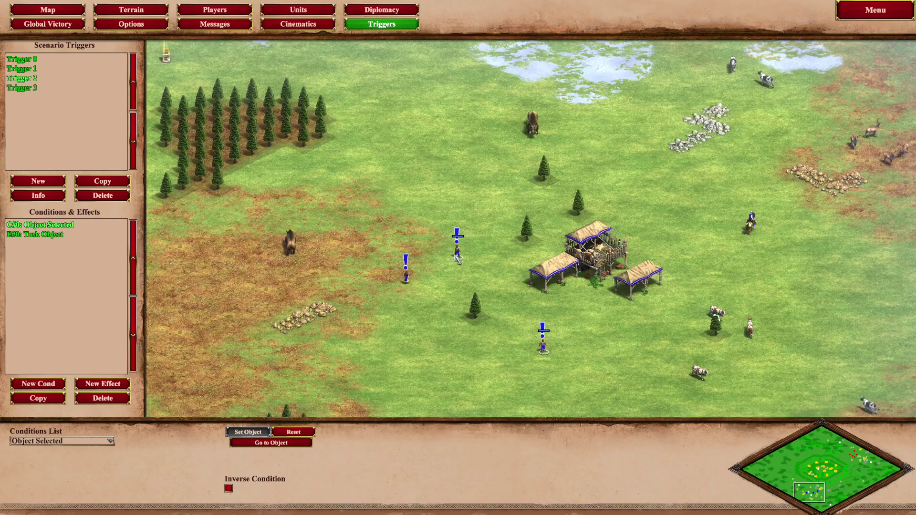
left_click(57, 234)
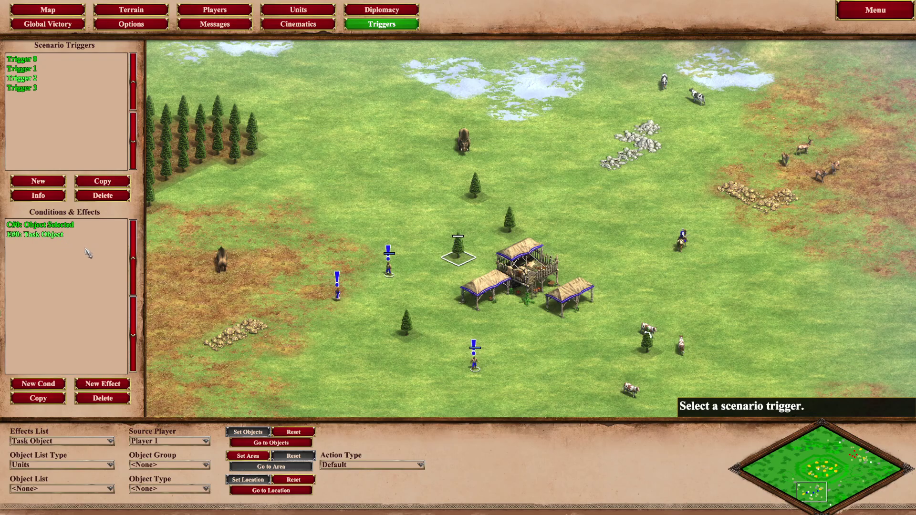
left_click(271, 443)
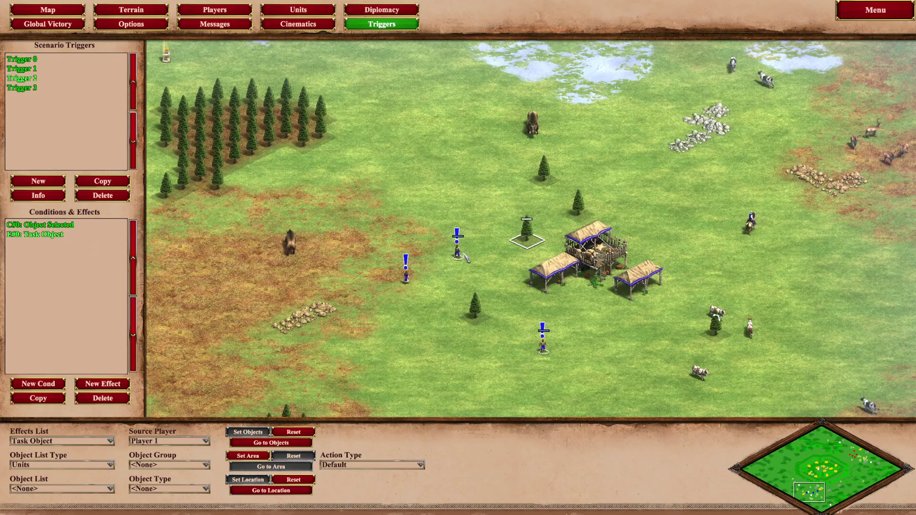
left_click(273, 492)
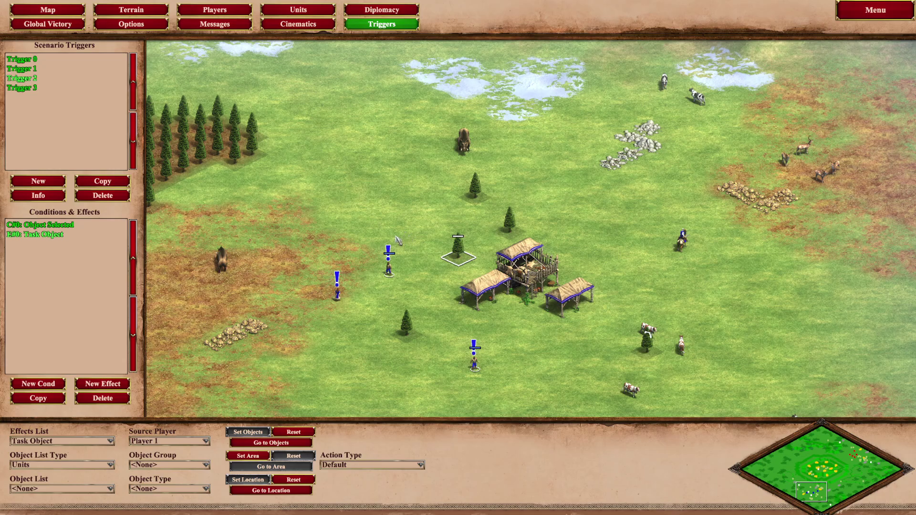
- Examine Trigger 3's Objects in Area condition and the units and target location assigned in its Task Object effect
left_click(36, 88)
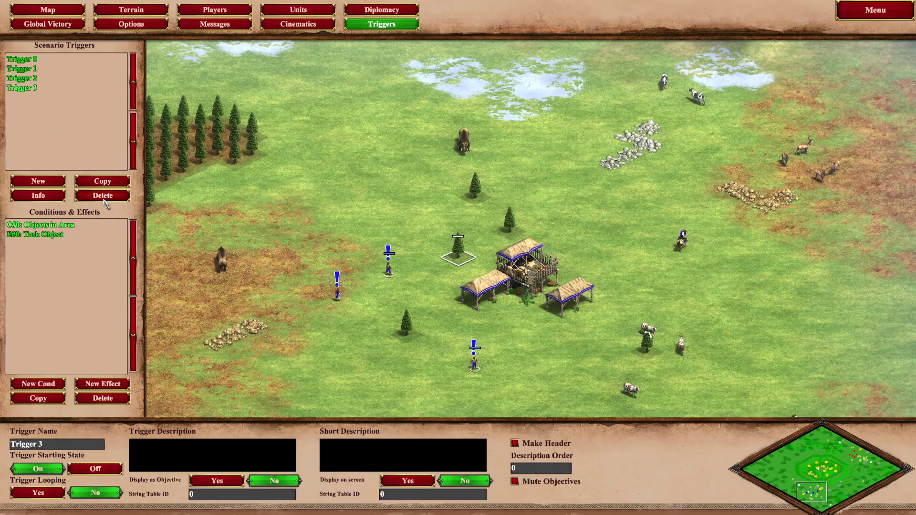
left_click(59, 227)
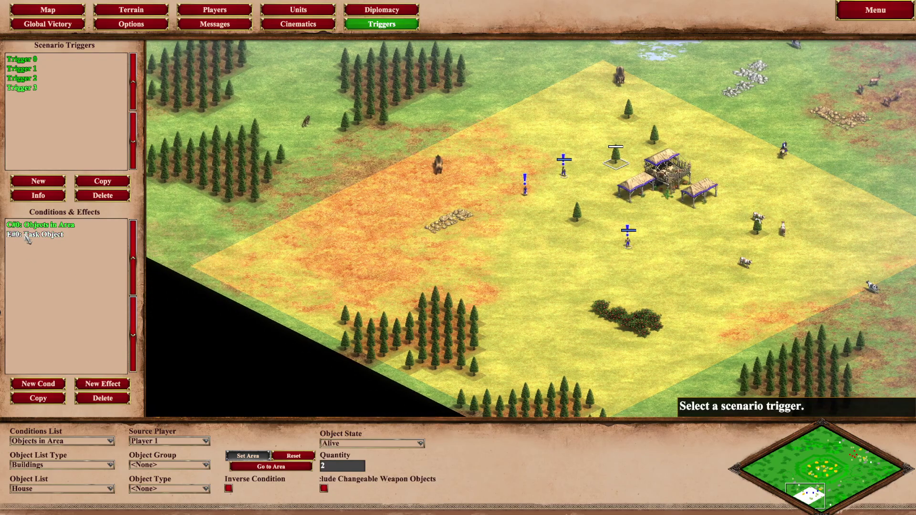
left_click(27, 234)
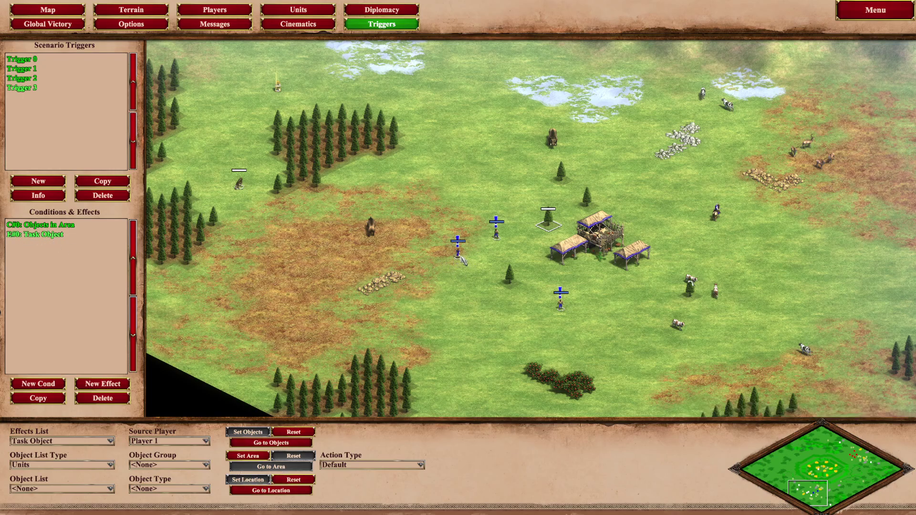
left_click(482, 266)
left_click(283, 491)
- Quit the scenario editor and return to the game's main menu
key("Escape")
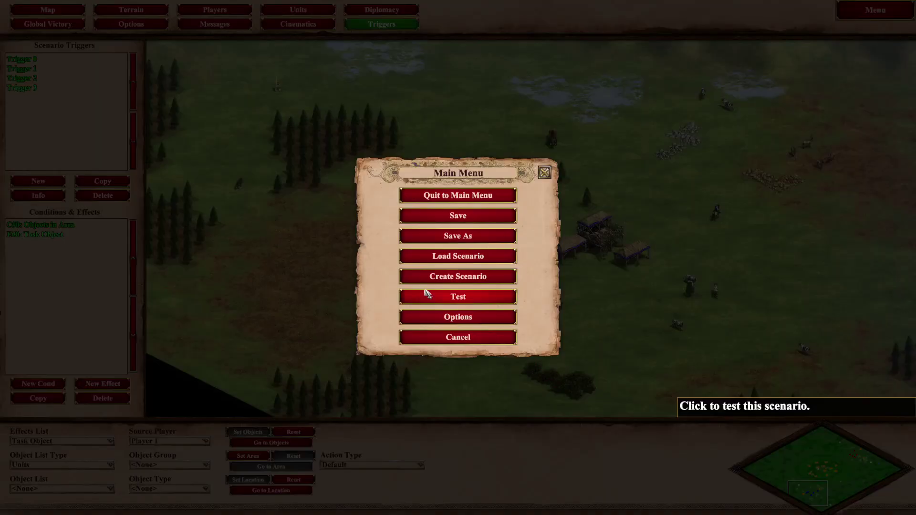
left_click(456, 194)
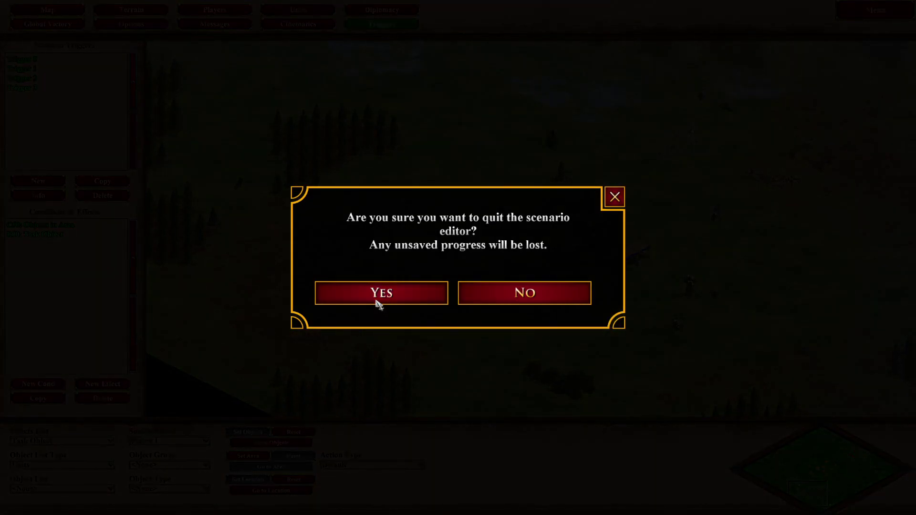
left_click(376, 301)
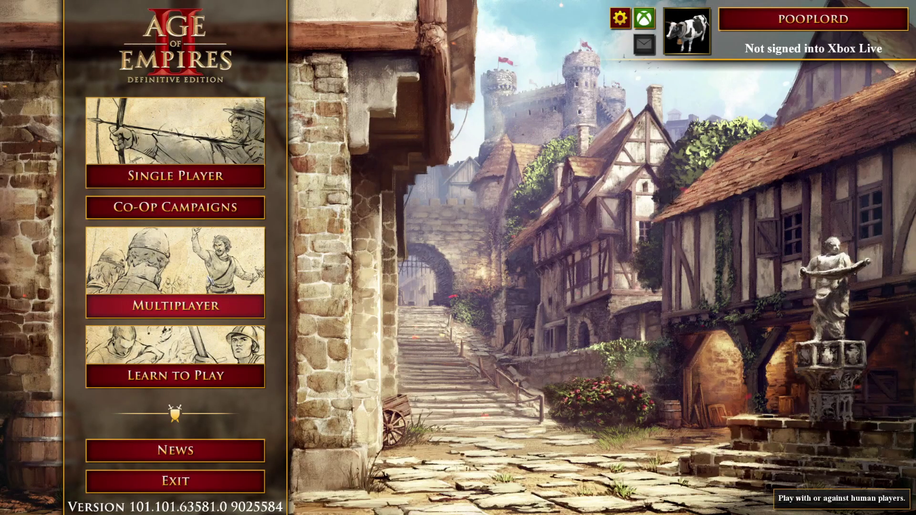
left_click(208, 282)
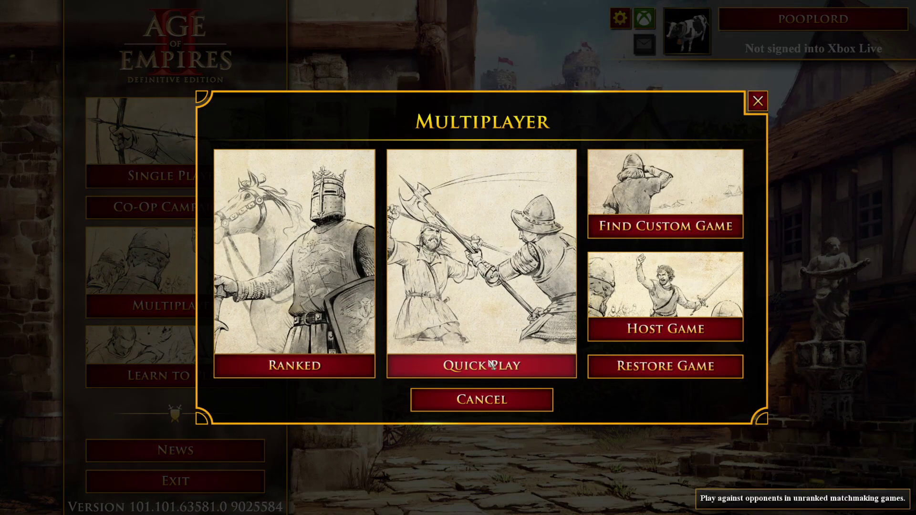
left_click(497, 400)
- Reopen the scenario editor from the single-player options and create a new scenario
left_click(218, 162)
left_click(465, 378)
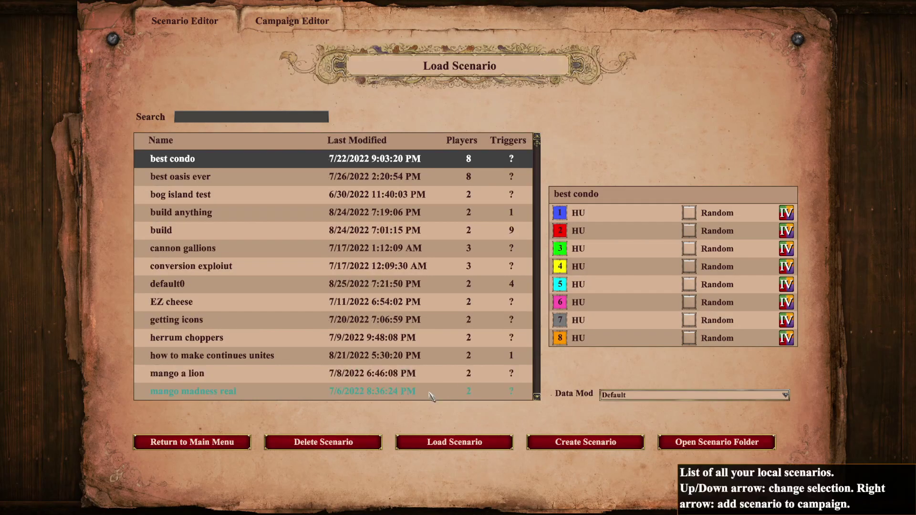
left_click(576, 444)
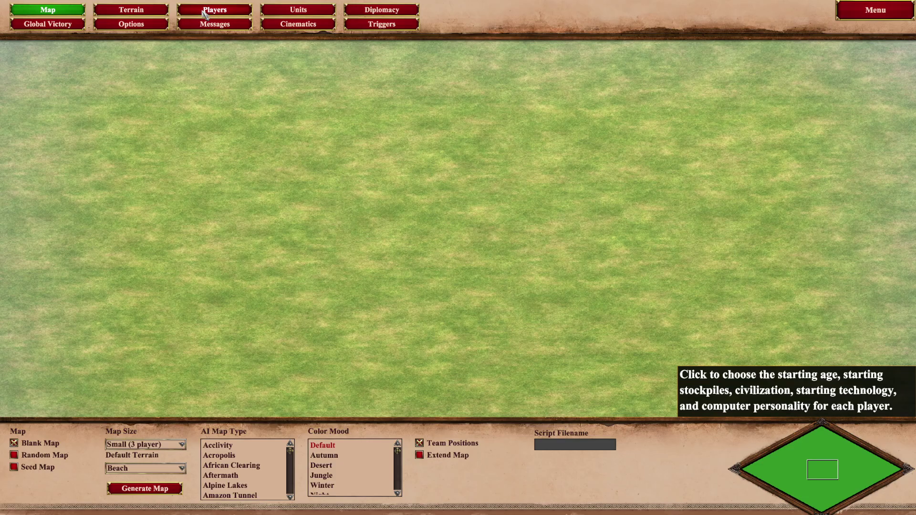
- Generate a Small random map using the Hill Fort location
left_click(14, 455)
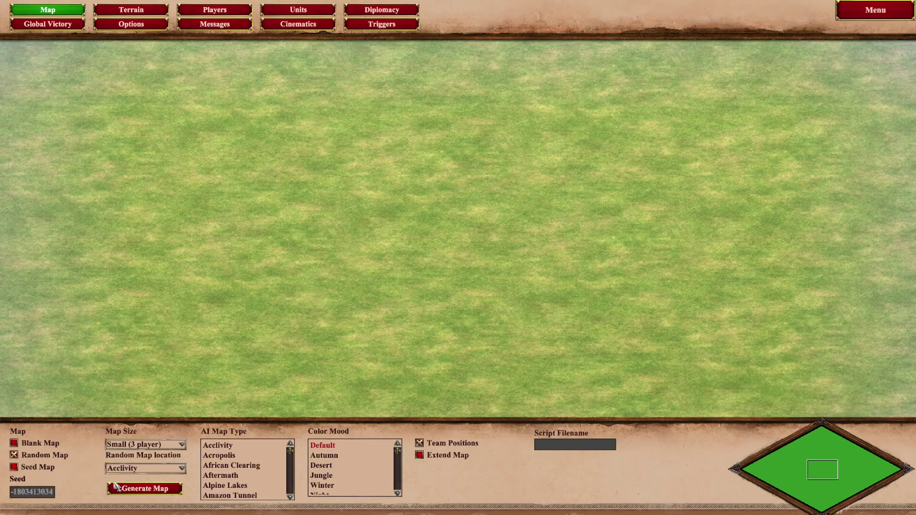
left_click(146, 468)
scroll(143, 382, "down", 12)
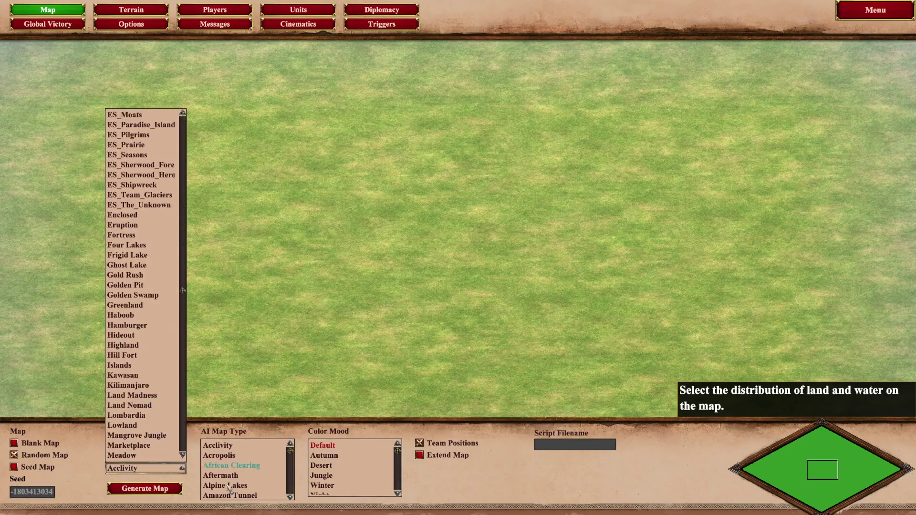
left_click(129, 358)
left_click(159, 490)
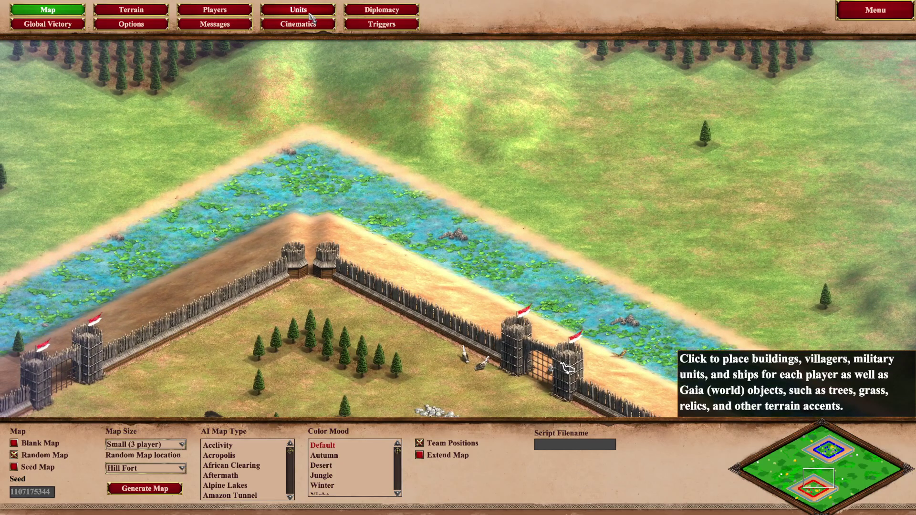
- Place an Alfred the Alpaca unit for Player 1 on the riverbank across from the red player's walled fort
left_click(309, 14)
left_click(45, 57)
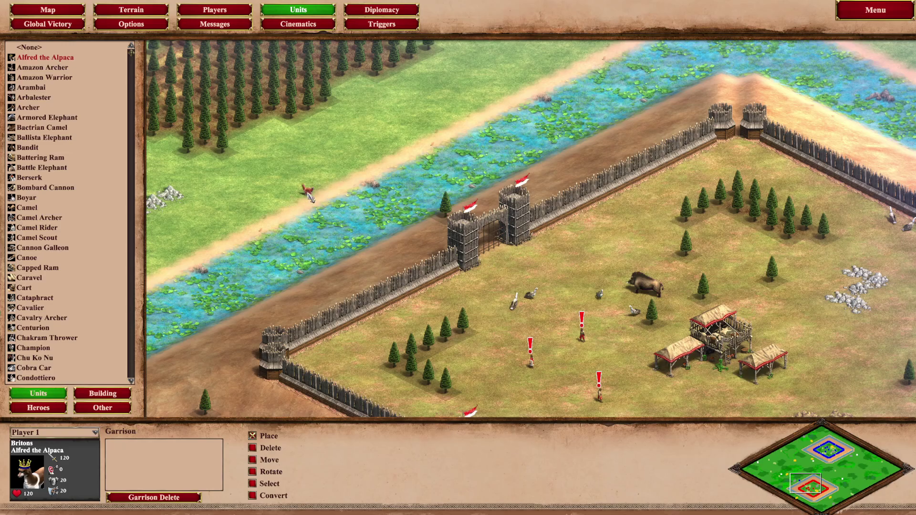
left_click(306, 195)
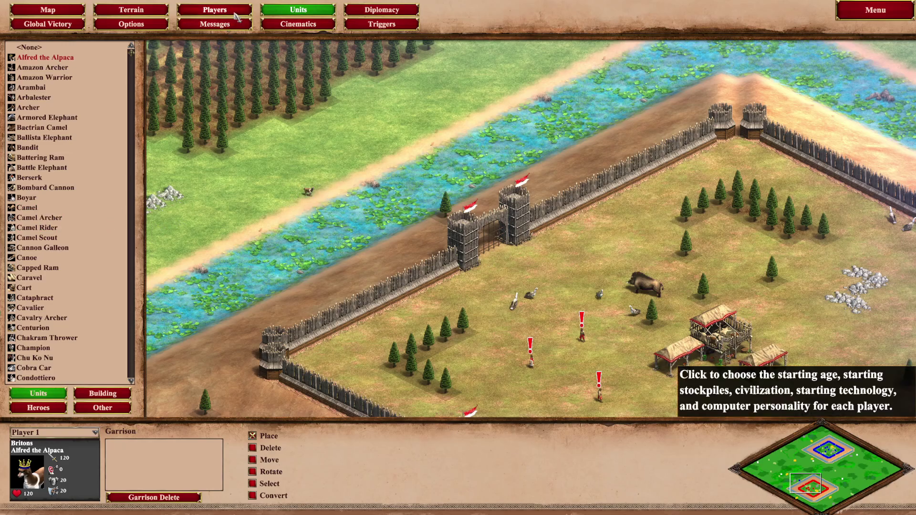
- Create a new trigger with a Timer condition and set the timer value to 1
left_click(382, 24)
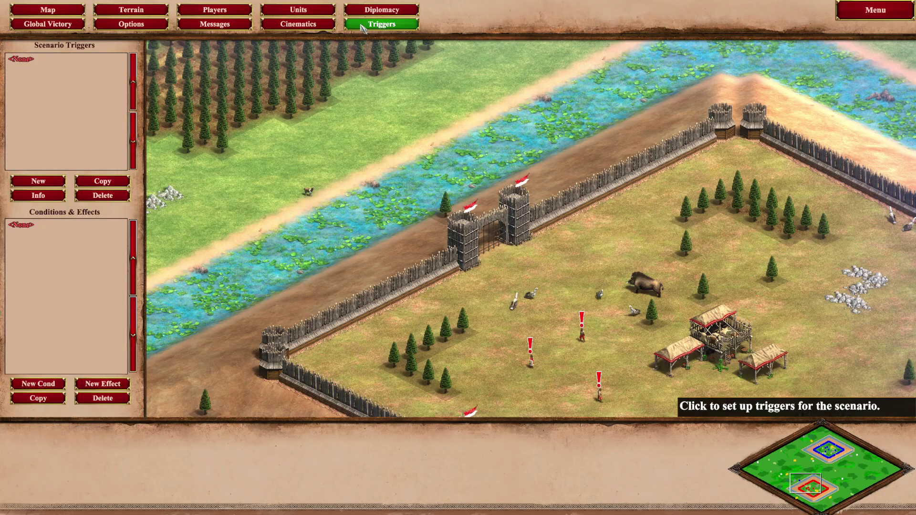
left_click(41, 185)
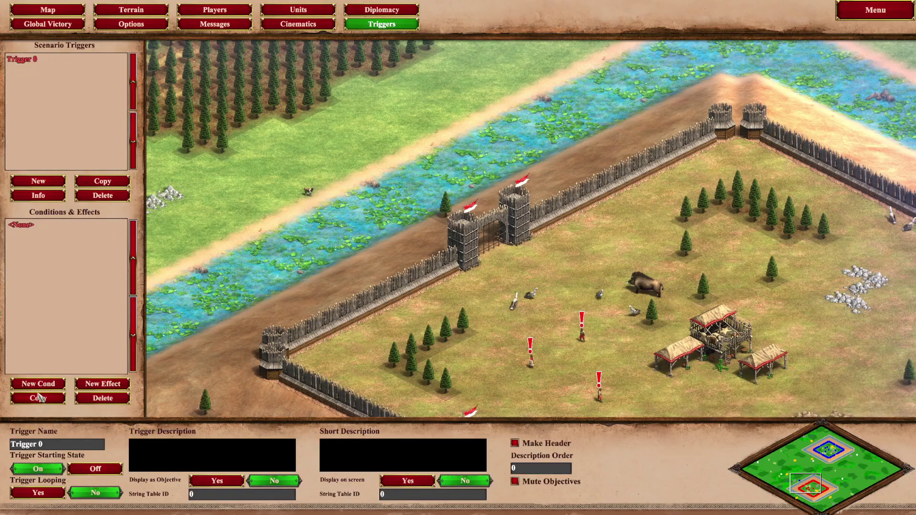
left_click(58, 386)
left_click(47, 442)
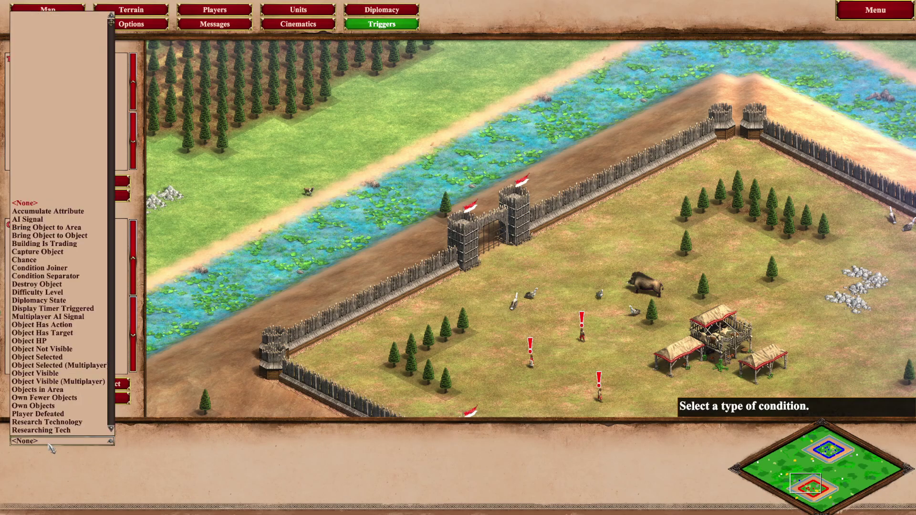
scroll(46, 285, "down", 2)
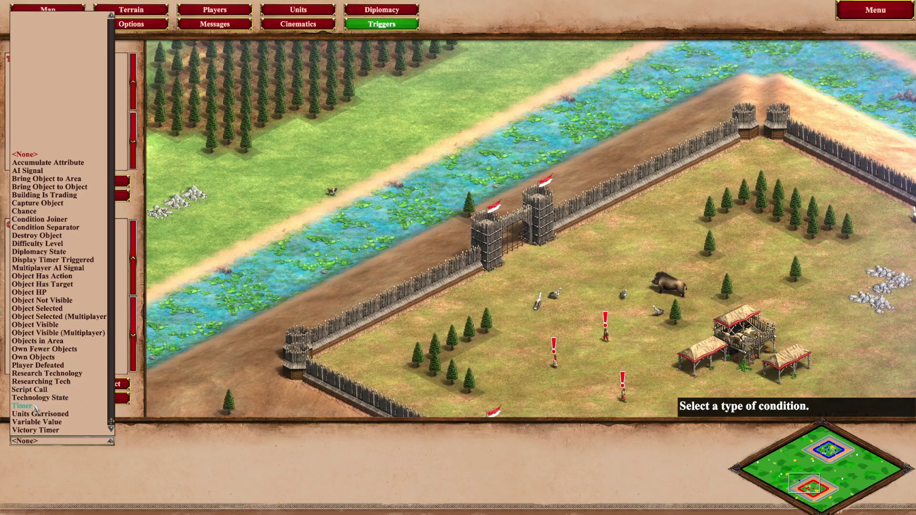
left_click(22, 406)
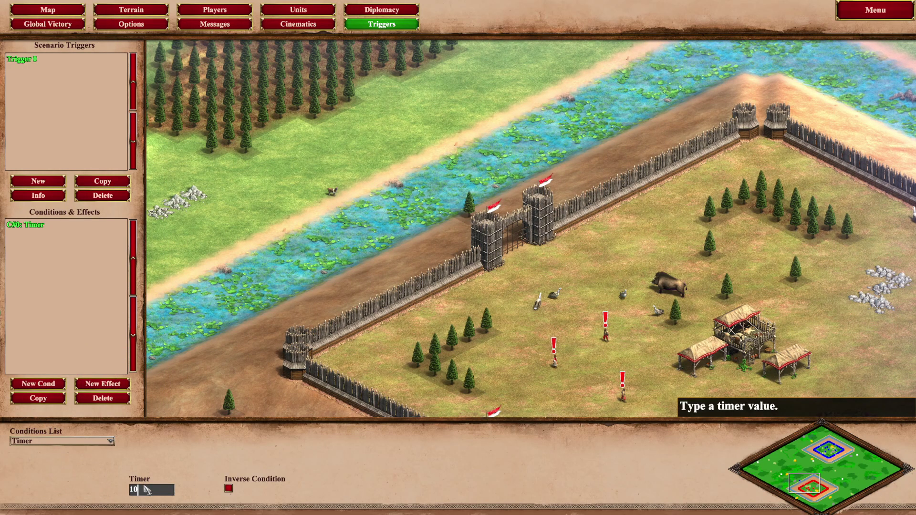
left_click(149, 487)
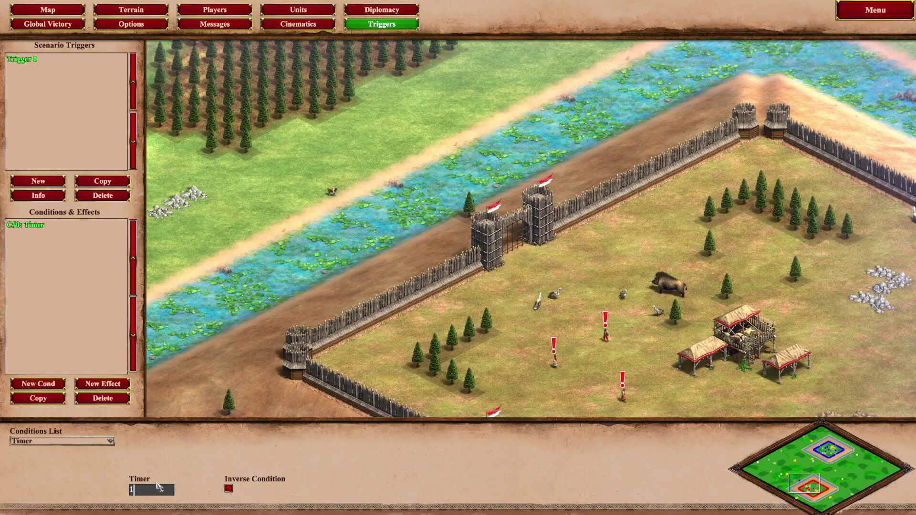
- Add a Task Object effect that sends the alpaca to a spot beside the fort's gate
left_click(103, 384)
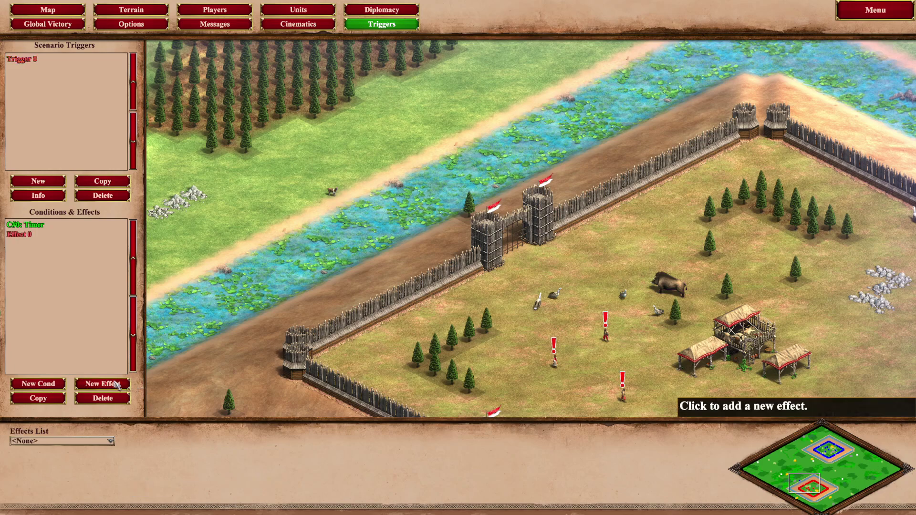
left_click(80, 443)
scroll(66, 403, "down", 4)
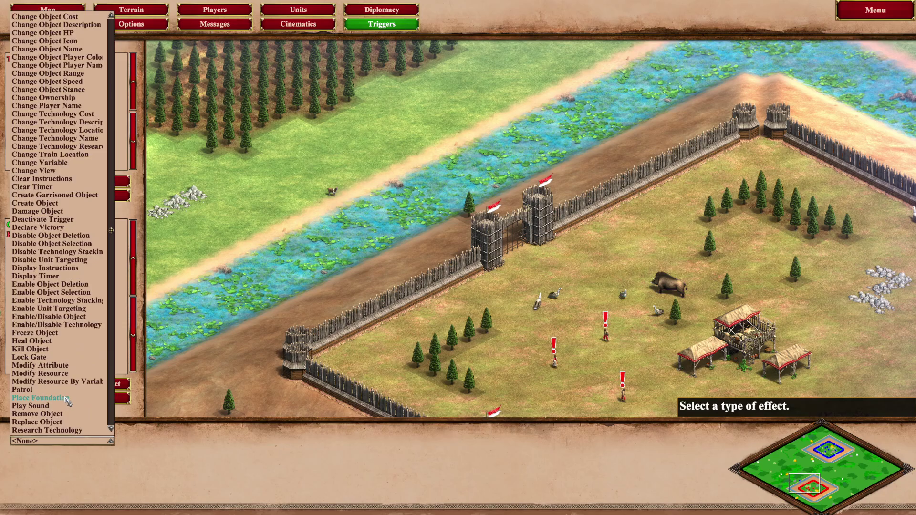
scroll(79, 395, "down", 4)
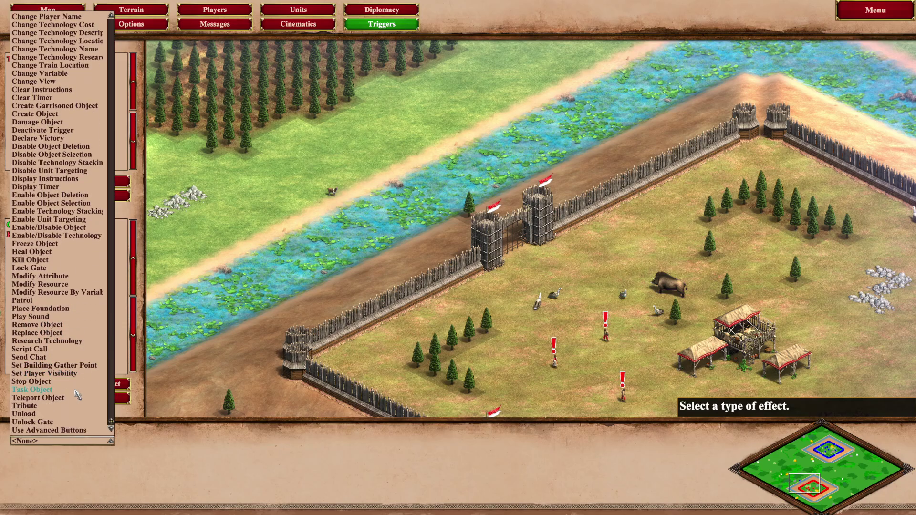
left_click(48, 391)
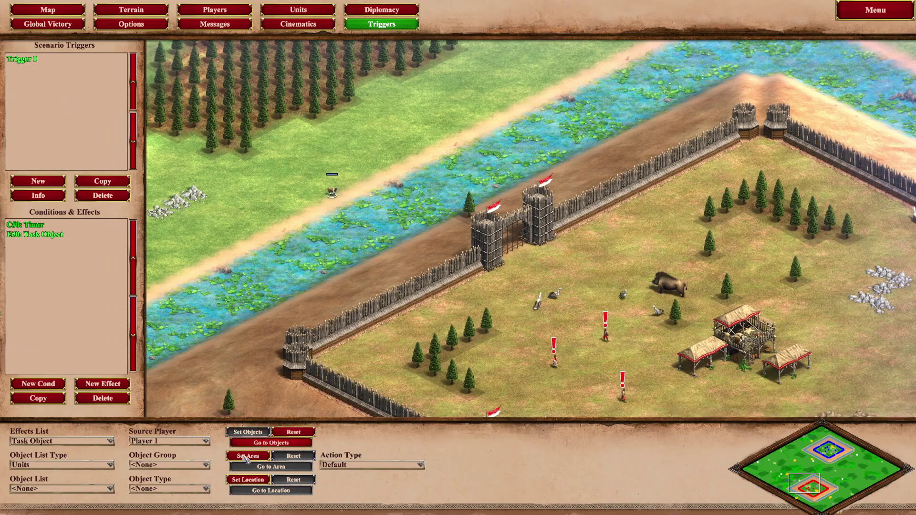
left_click(246, 480)
left_click(510, 266)
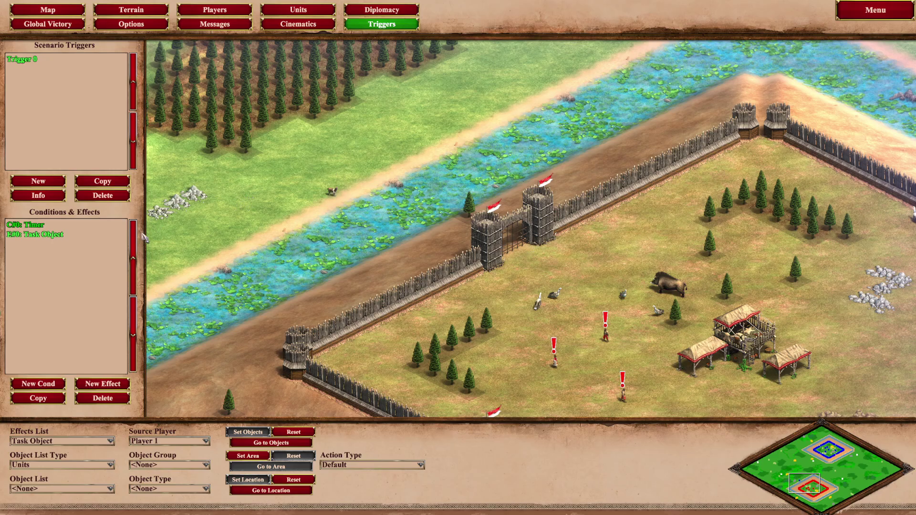
- Create a second trigger with a Research Technology condition that requires Loom
left_click(38, 182)
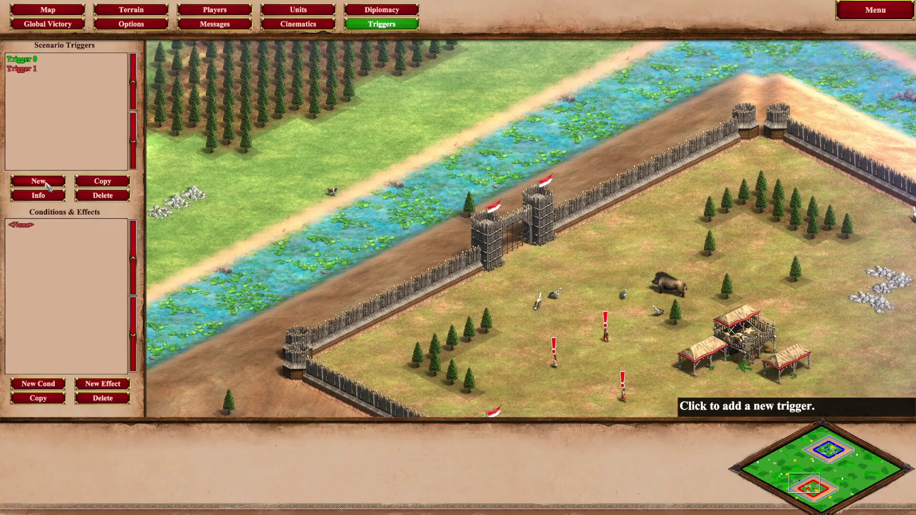
left_click(48, 384)
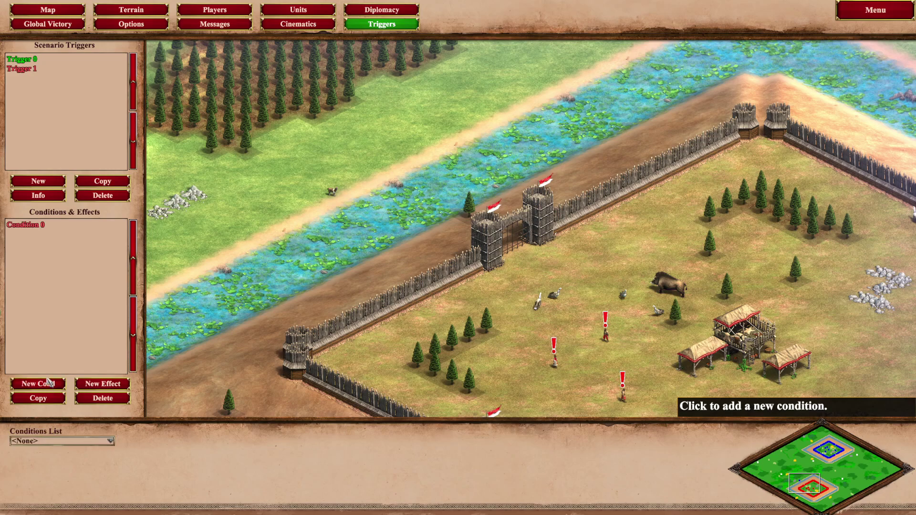
left_click(55, 441)
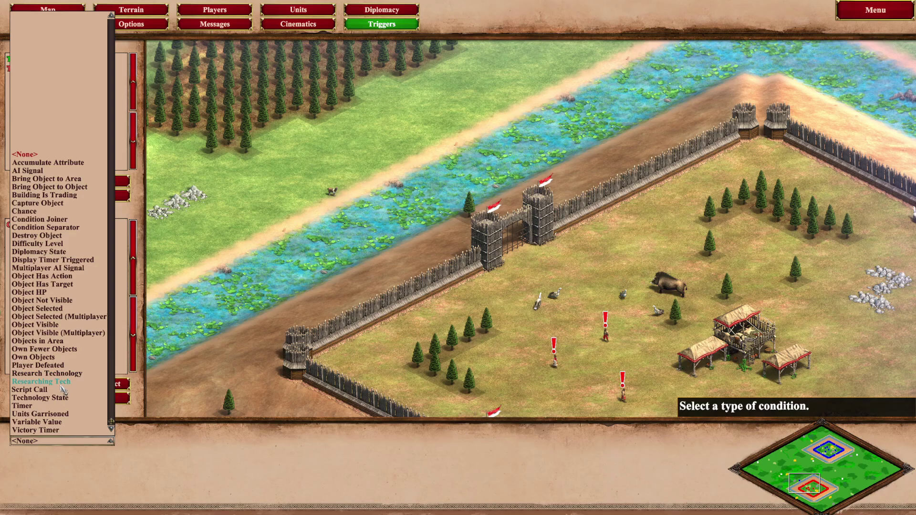
left_click(67, 373)
left_click(80, 465)
scroll(73, 386, "down", 15)
scroll(71, 382, "down", 20)
scroll(68, 378, "down", 12)
scroll(68, 377, "down", 16)
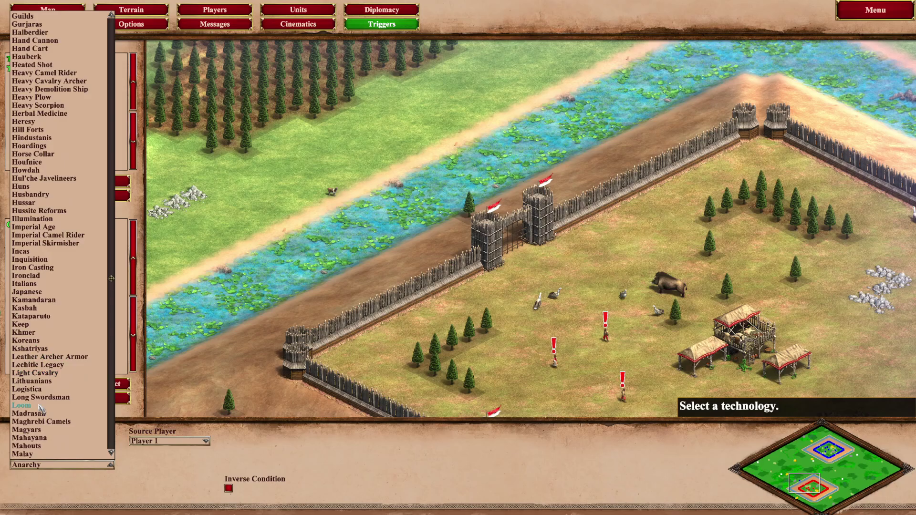
left_click(22, 406)
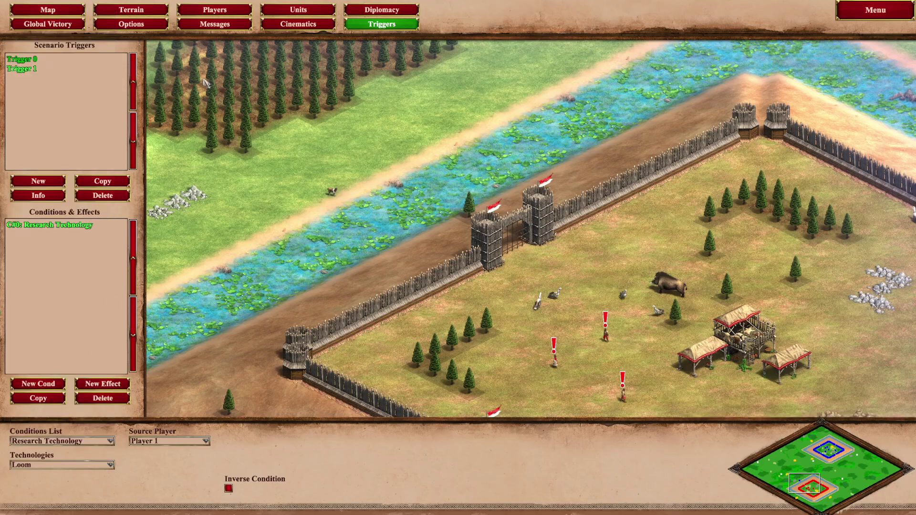
- Set Player 1's starting gold and food to 100 each, and return to the trigger editor
left_click(234, 14)
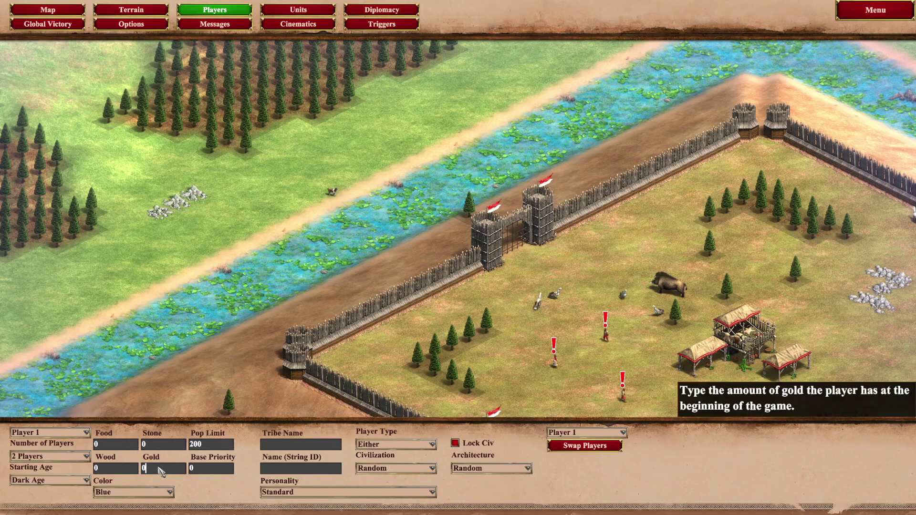
left_click(110, 448)
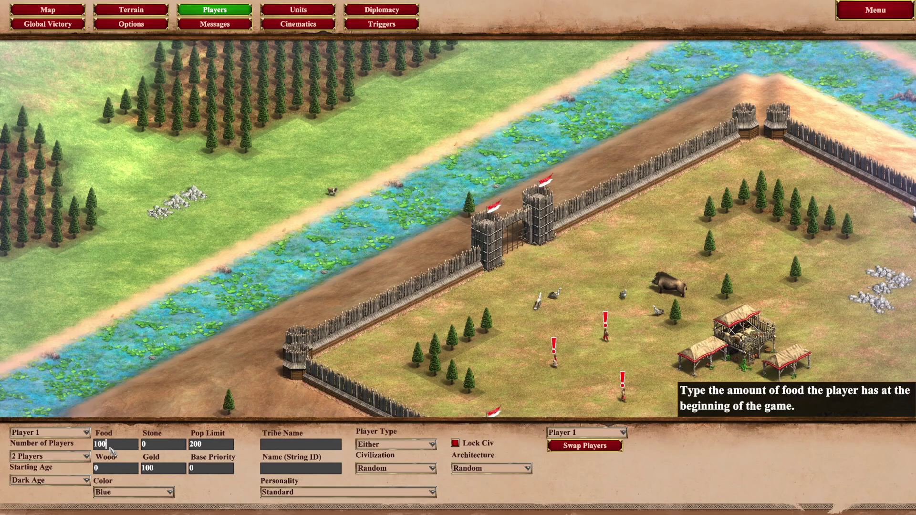
left_click(382, 24)
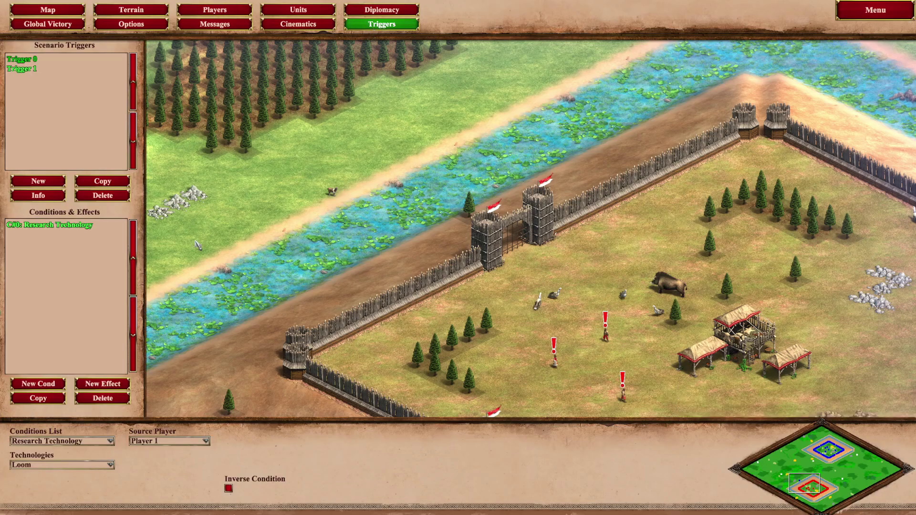
- Add a Task Object effect to the Loom trigger that sends the alpaca to the red player's Town Center
left_click(107, 388)
left_click(94, 443)
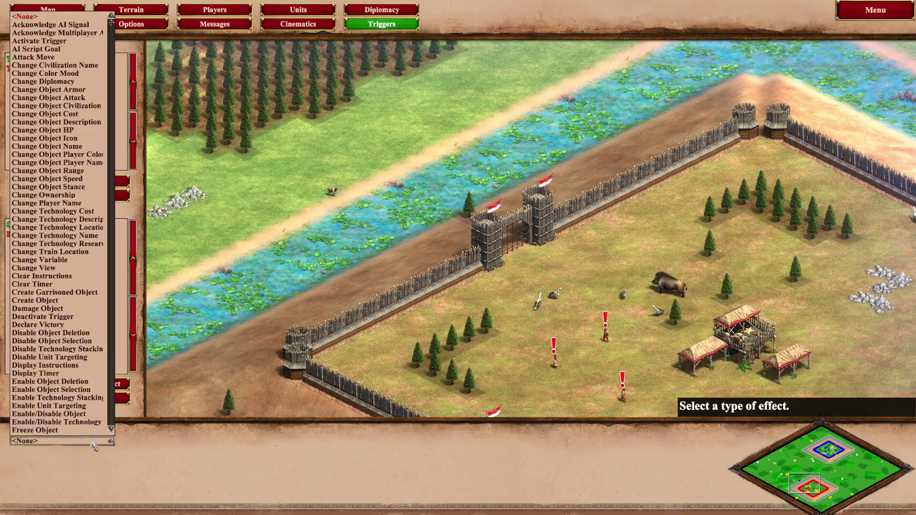
scroll(45, 366, "down", 8)
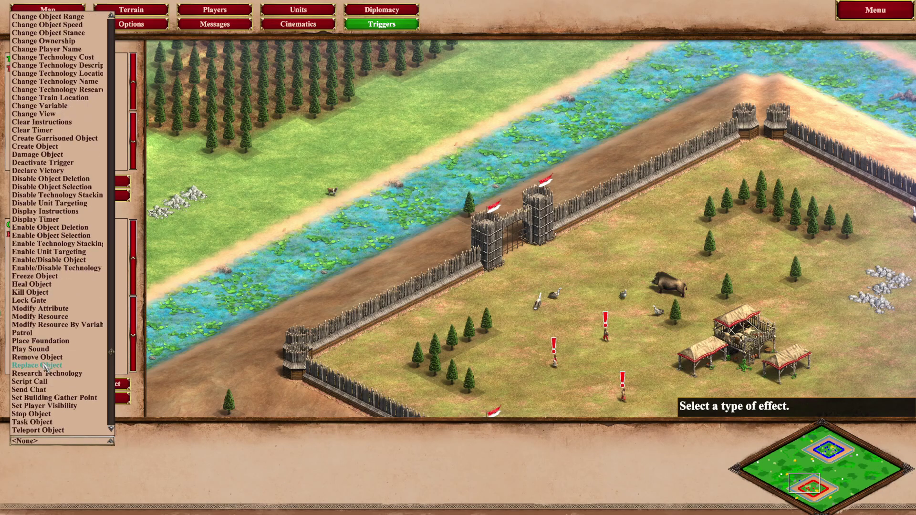
left_click(48, 390)
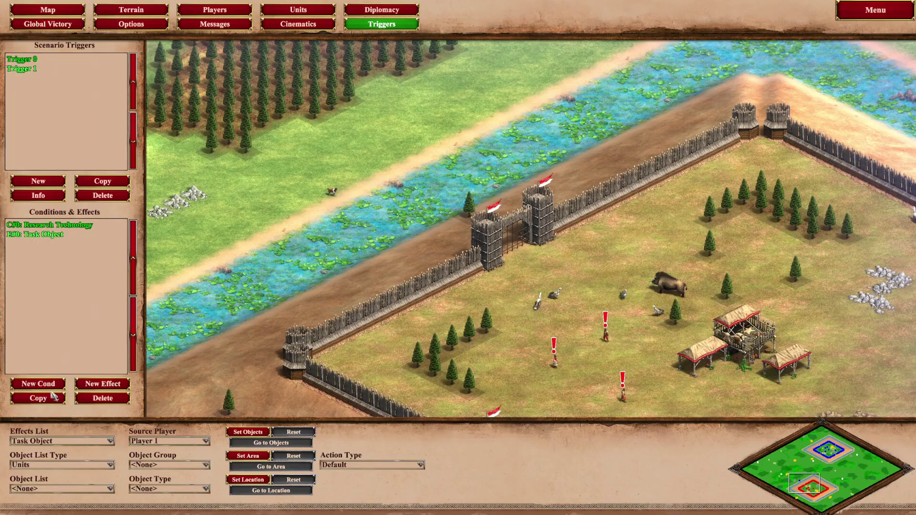
left_click(251, 432)
left_click(334, 194)
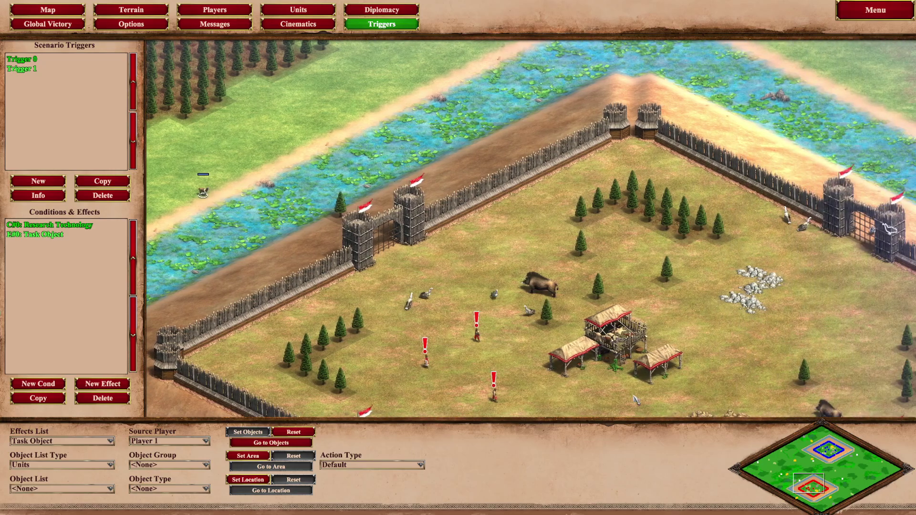
left_click(623, 363)
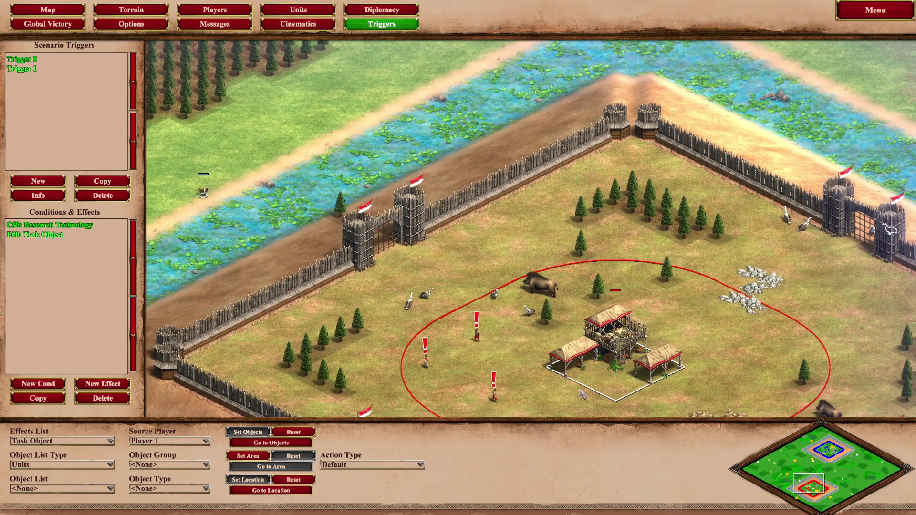
- Create a third trigger with an Object Selected condition set to the blue player's Town Center
left_click(825, 466)
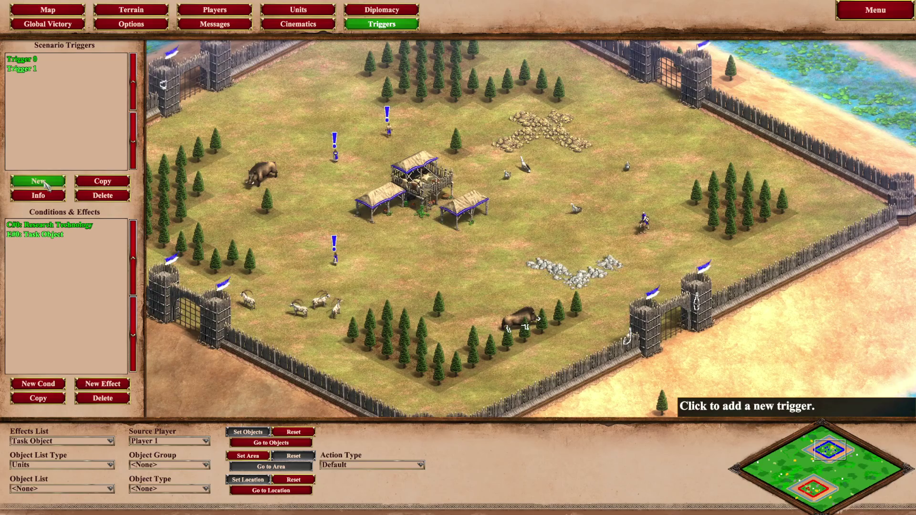
left_click(41, 181)
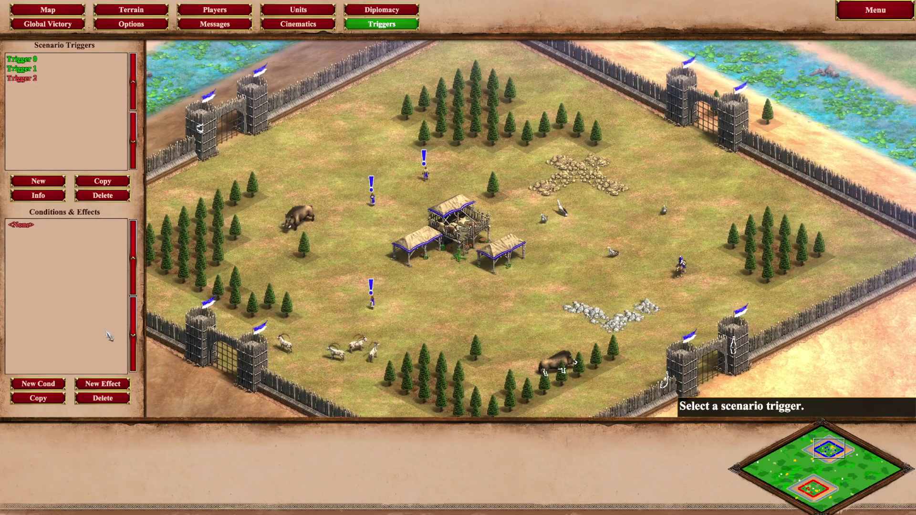
left_click(42, 387)
left_click(57, 441)
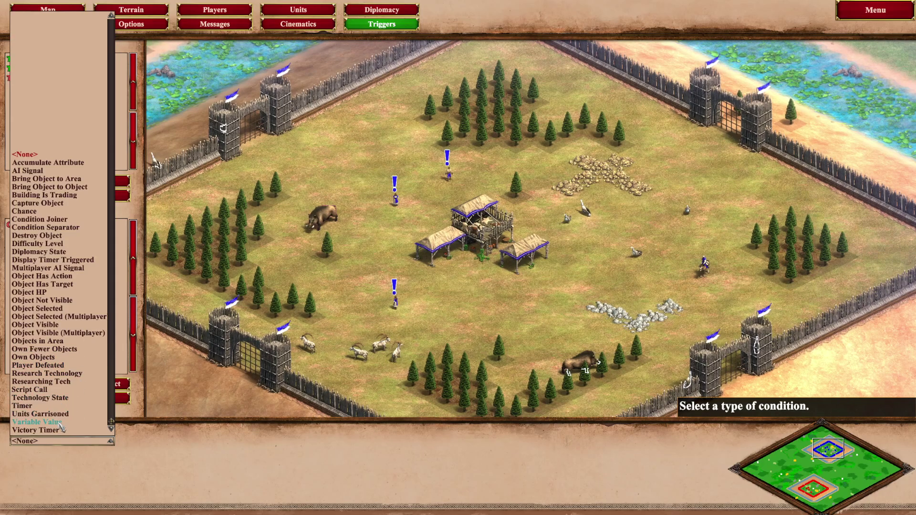
left_click(49, 310)
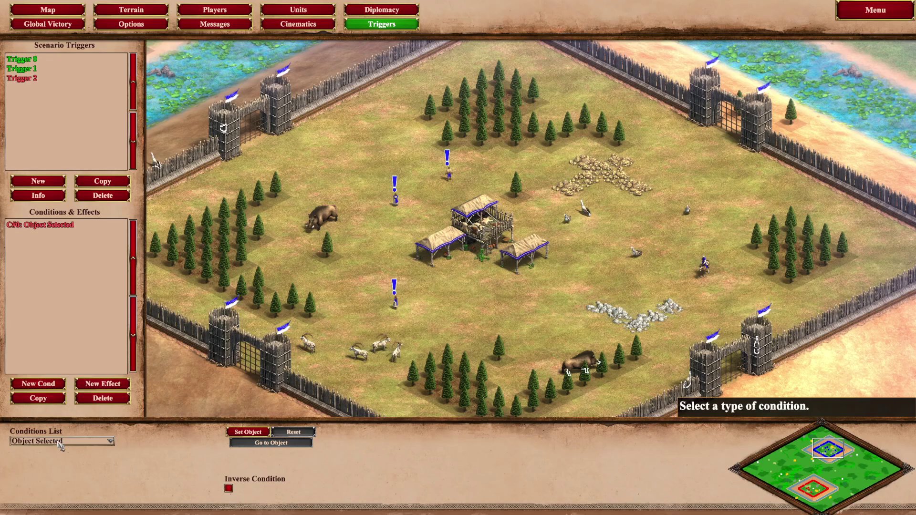
left_click(256, 435)
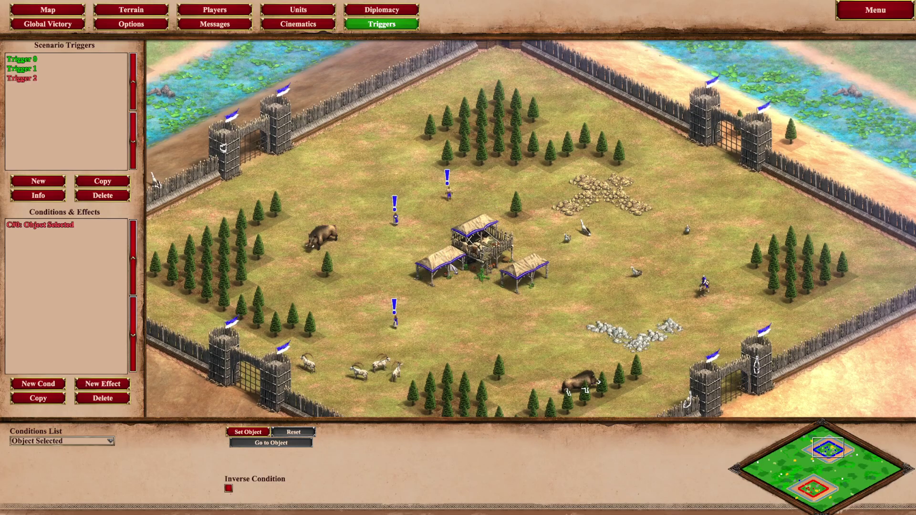
left_click(461, 264)
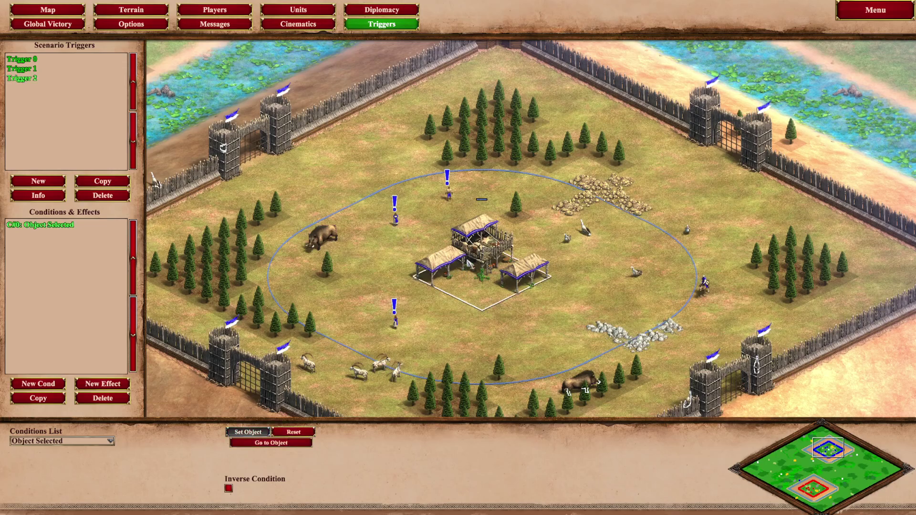
- Add a Task Object effect that sends the villager nearest the goats to a tree in the forest west of the Town Center
left_click(110, 388)
left_click(76, 441)
scroll(67, 410, "down", 6)
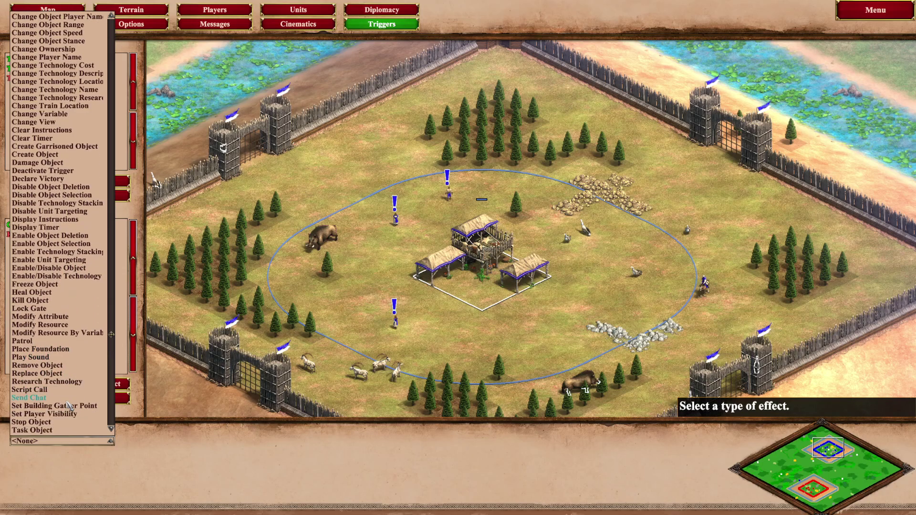
scroll(69, 405, "down", 2)
left_click(59, 392)
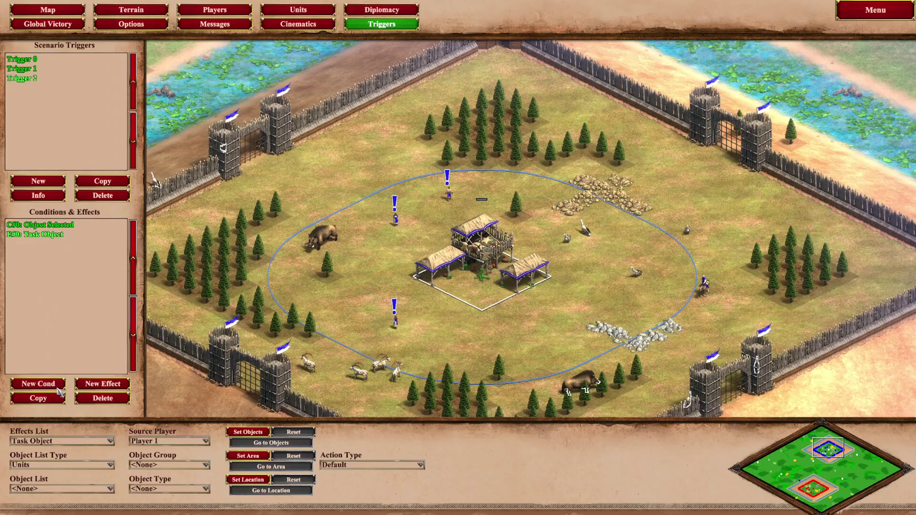
left_click(250, 434)
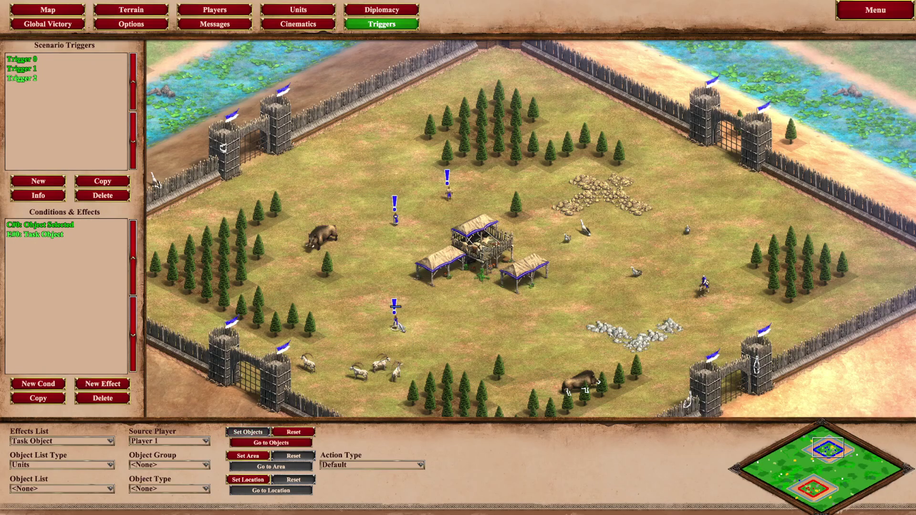
left_click(397, 327)
left_click(248, 479)
left_click(245, 287)
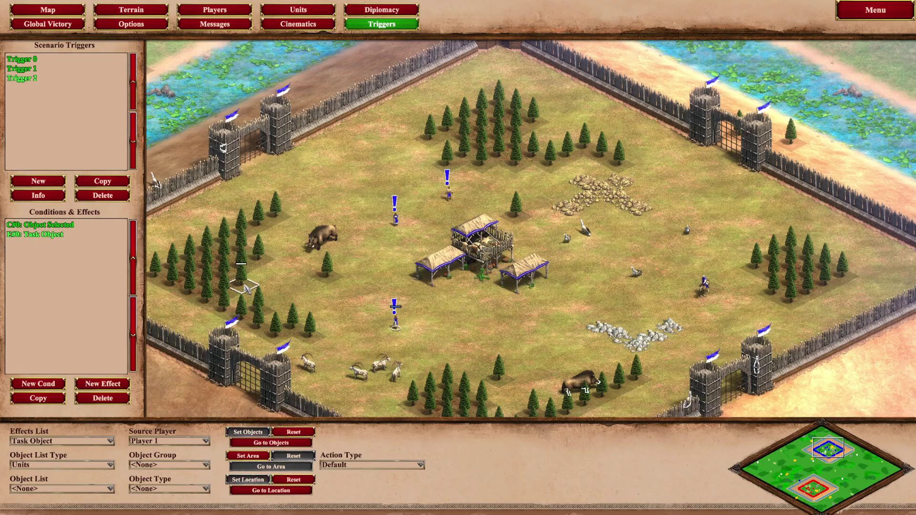
- Add a second Task Object effect that sends the villager northwest of the Town Center to the gold mine
left_click(105, 390)
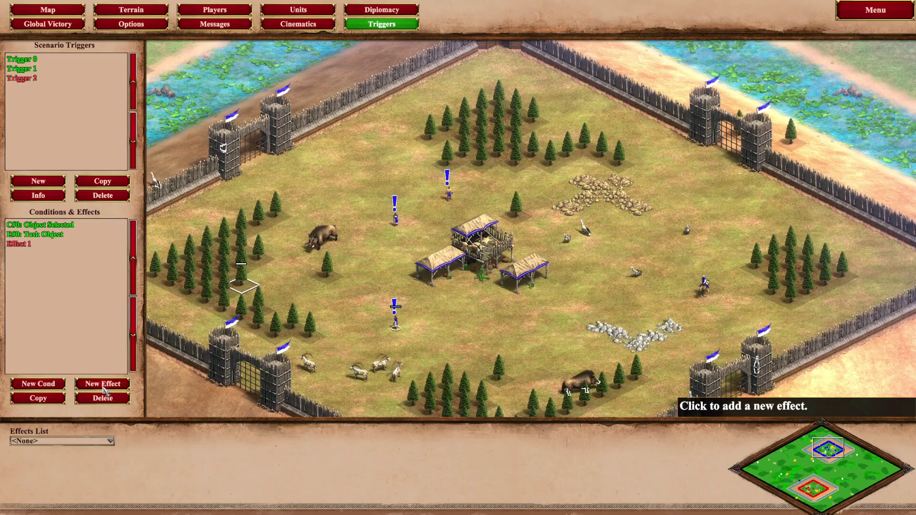
left_click(62, 440)
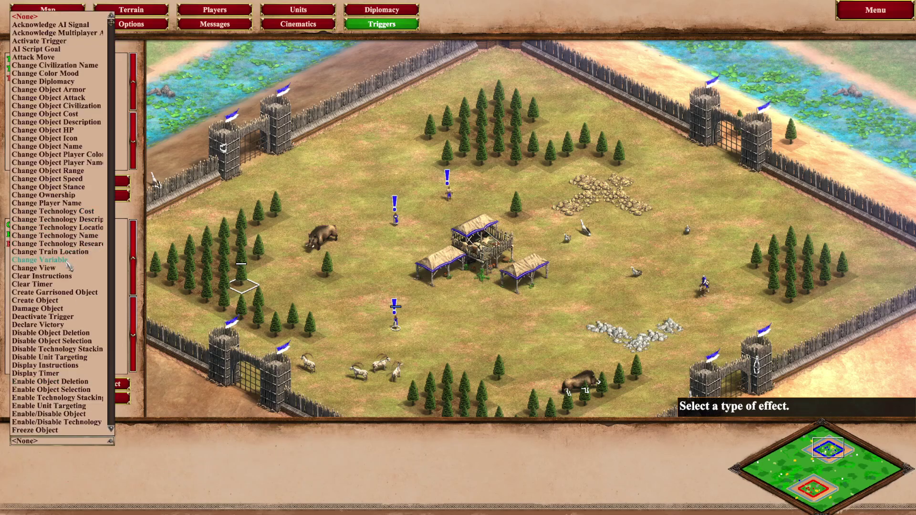
scroll(62, 296, "down", 8)
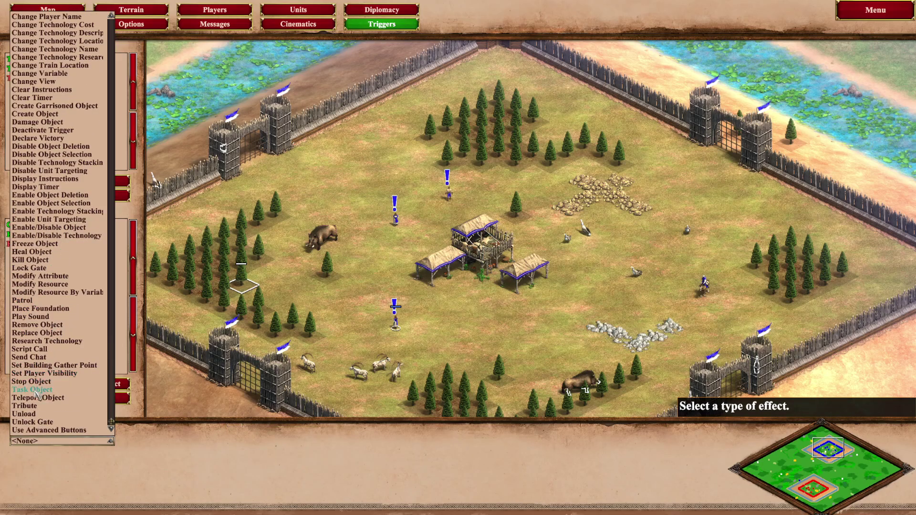
left_click(34, 389)
left_click(395, 224)
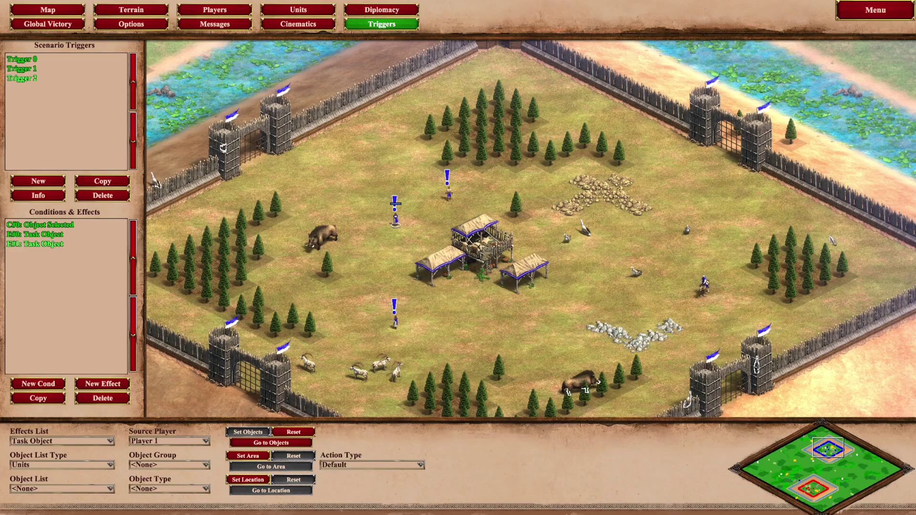
left_click(572, 213)
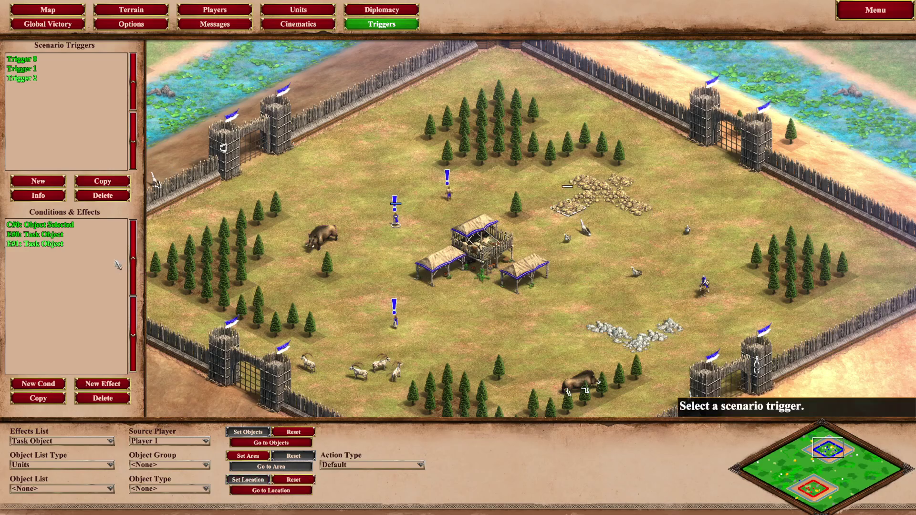
- Add a third Task Object effect that sends the northernmost villager to one of the goats
left_click(103, 383)
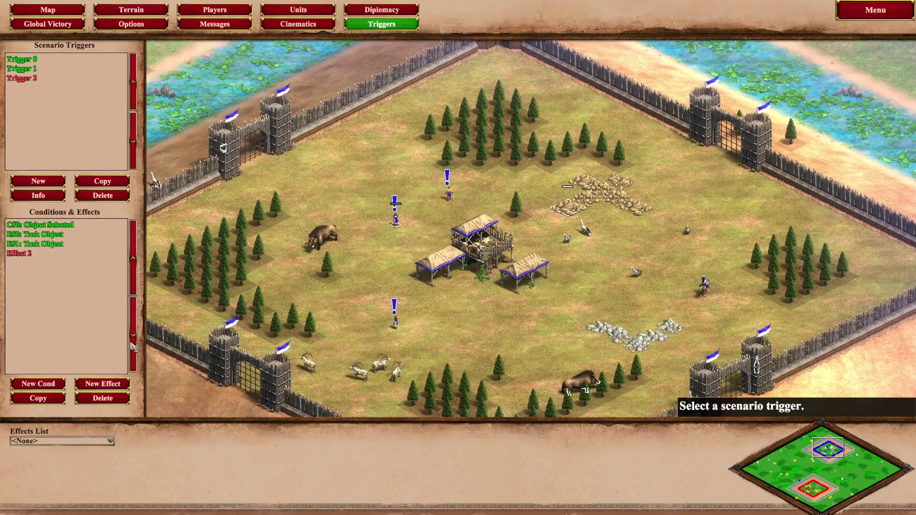
left_click(95, 442)
scroll(67, 389, "down", 6)
scroll(66, 389, "down", 3)
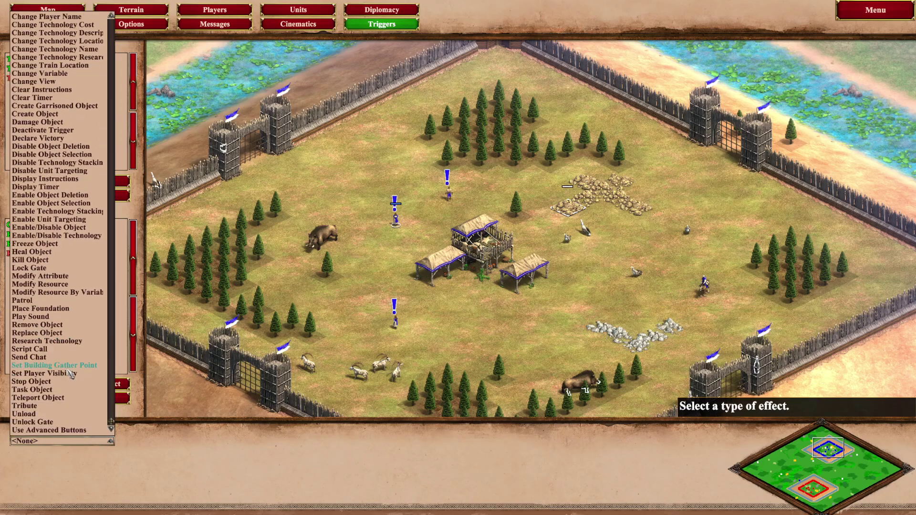
left_click(65, 398)
left_click(247, 432)
left_click(451, 195)
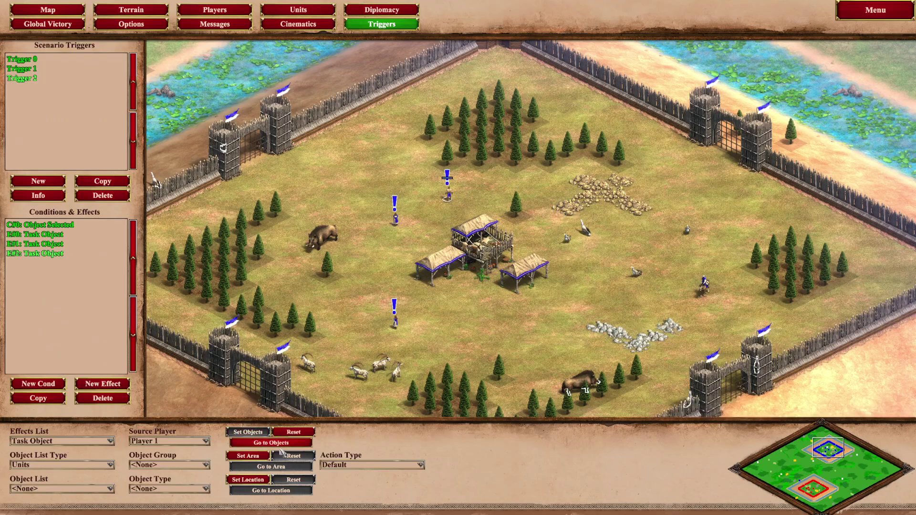
left_click(262, 481)
left_click(380, 365)
key("Down")
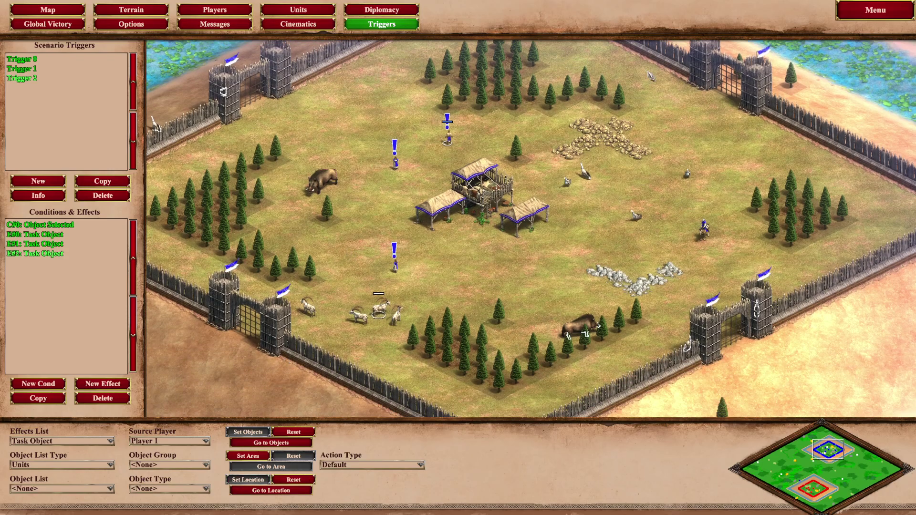
- Test the scenario and check the alpaca's movement to the red fort's gate
left_click(862, 11)
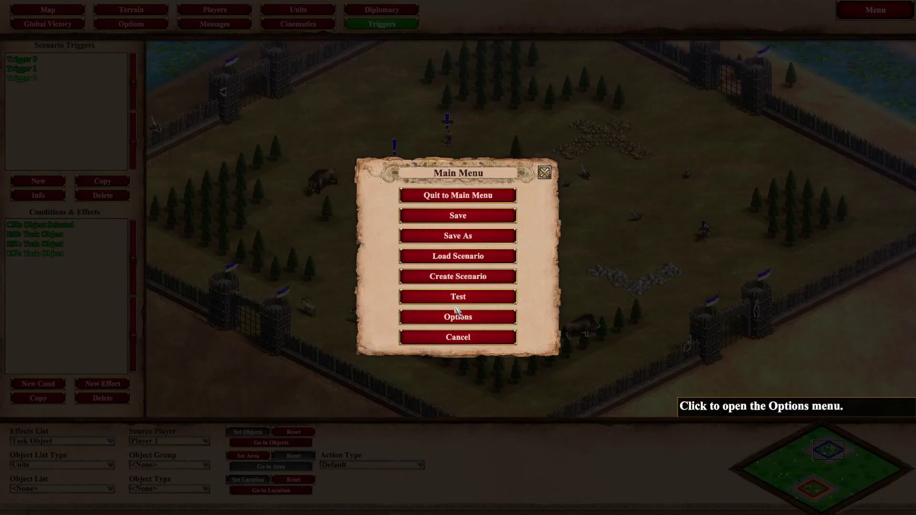
left_click(464, 298)
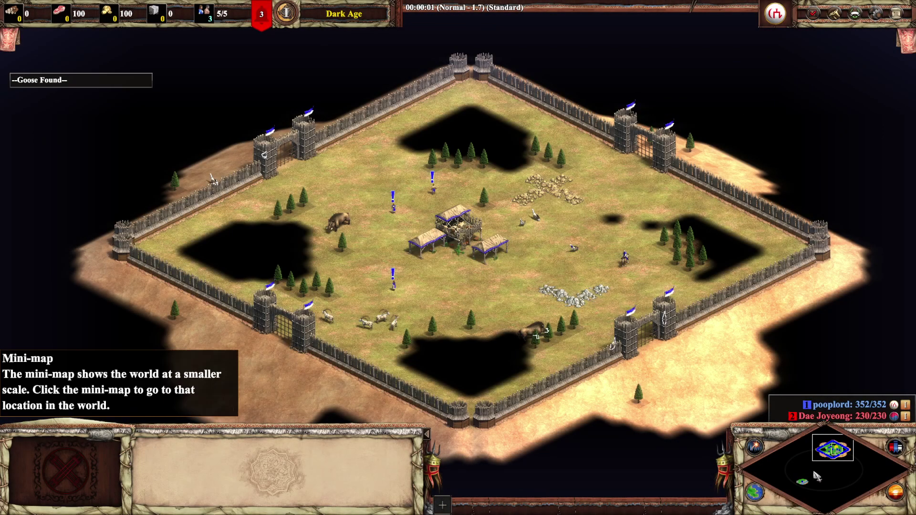
left_click(798, 483)
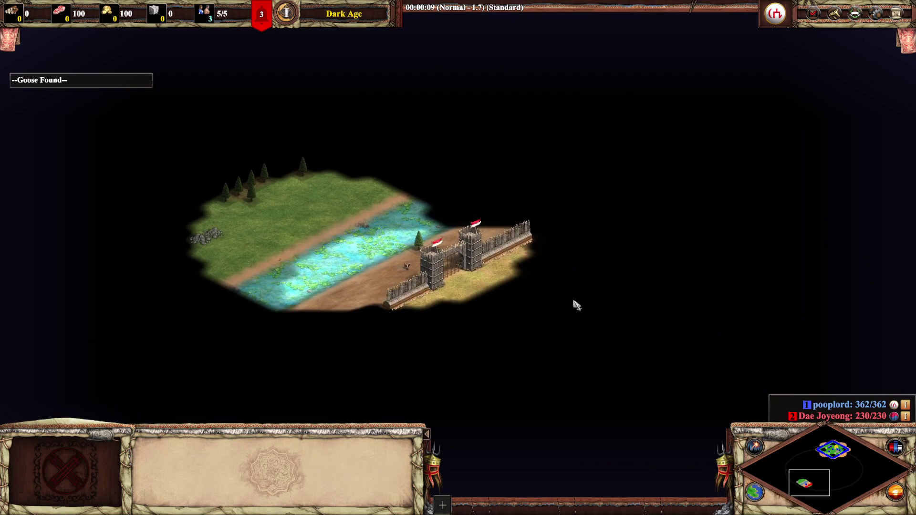
- Select the blue Town Center to fire the villager tasks, and check on the alpaca at the red fort
key("h")
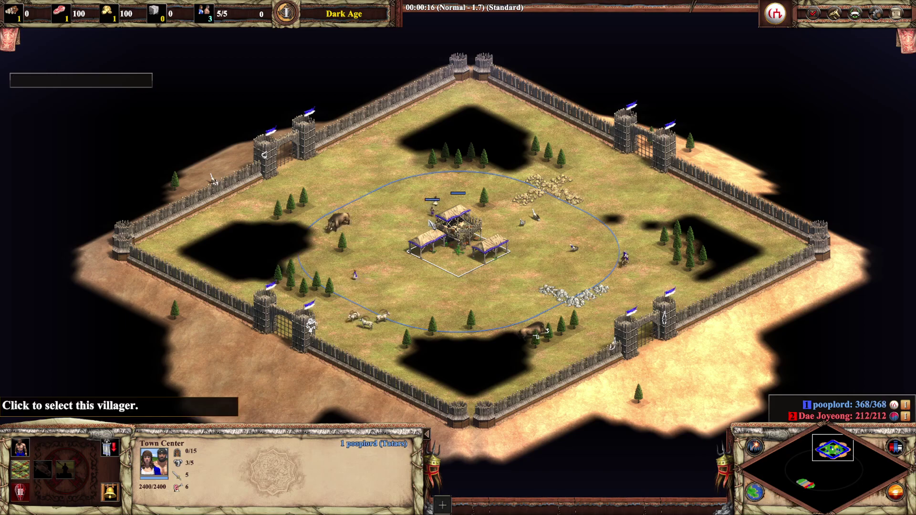
left_click(809, 486)
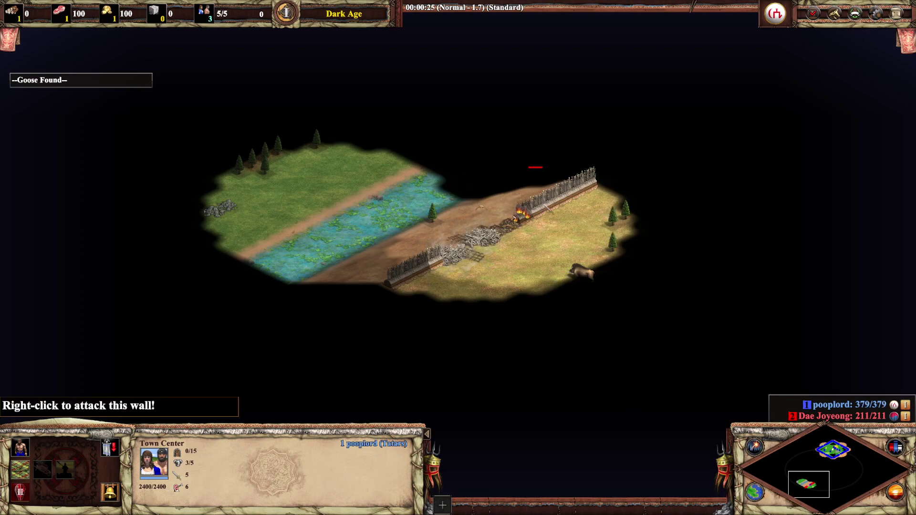
left_click(482, 257)
- Research Loom at the blue Town Center and watch the alpaca carry out its task at the red Town Center
key("h")
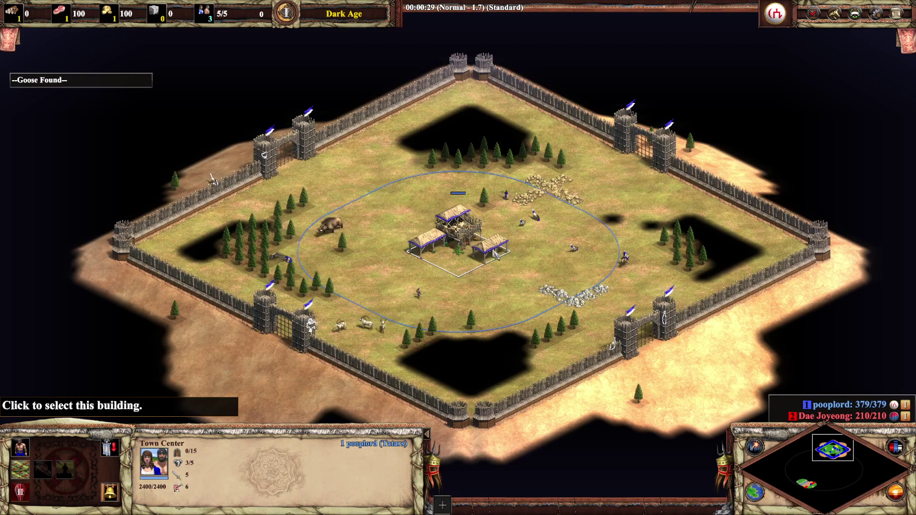
left_click(20, 470)
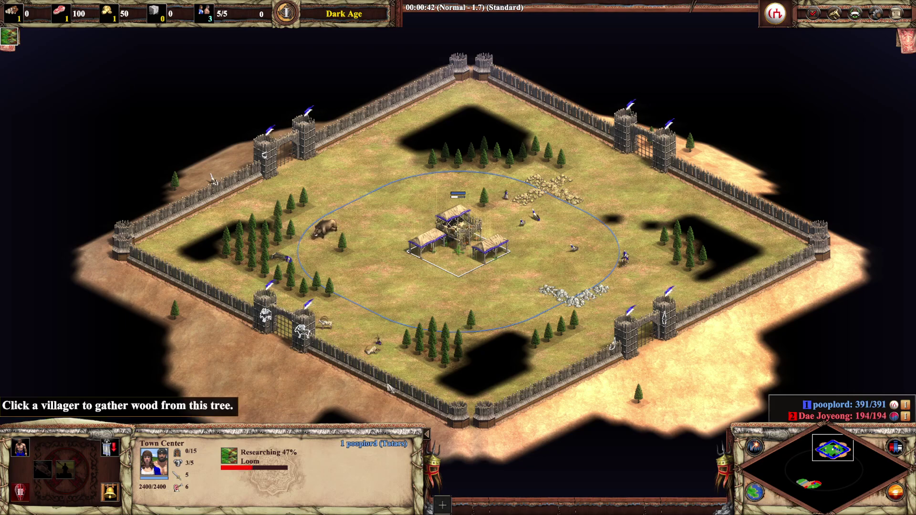
left_click(808, 484)
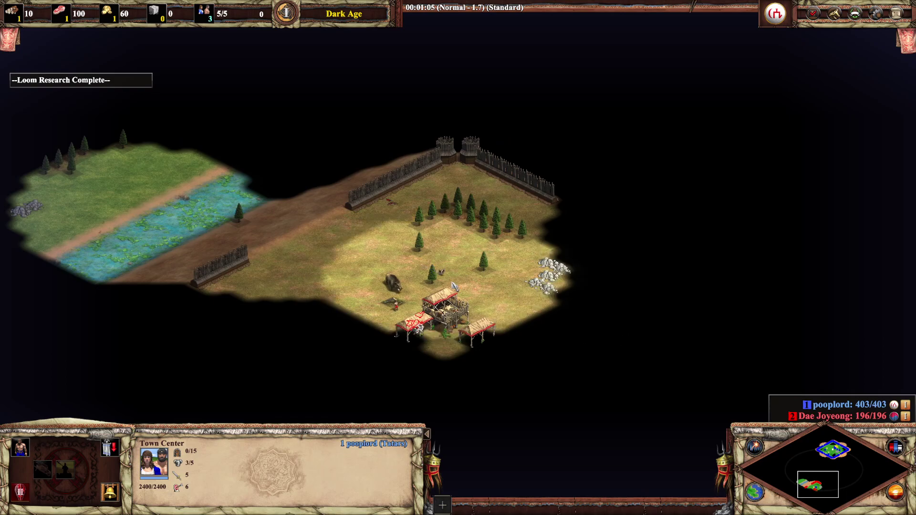
left_click(453, 286)
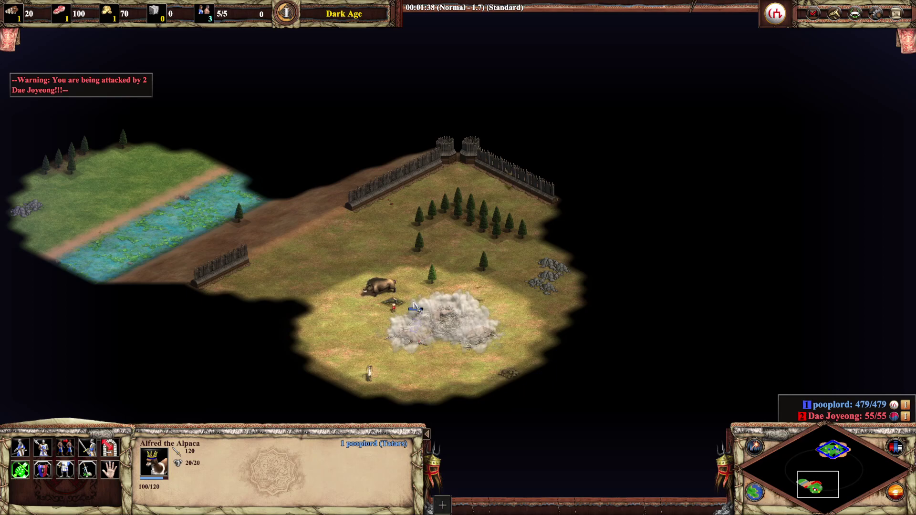
- Quit the test game and reopen the scenario's triggers with the blue fort in view
key("F10")
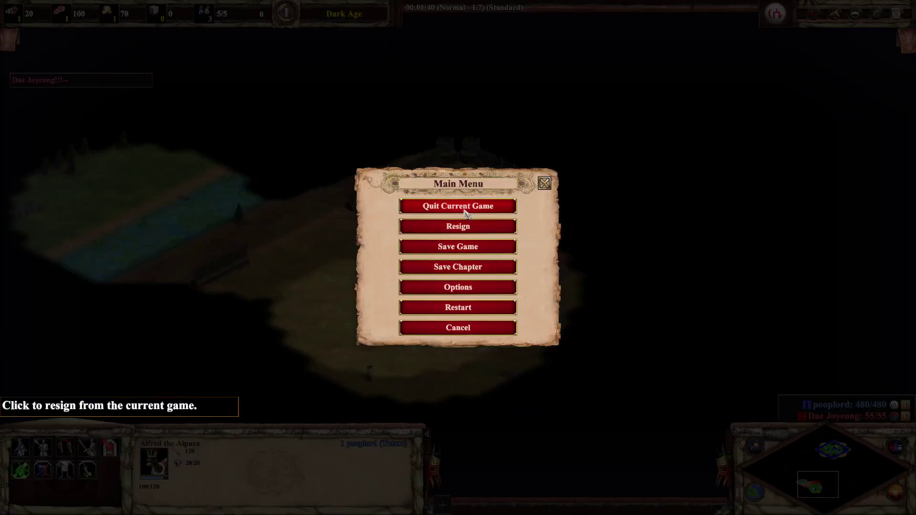
left_click(463, 206)
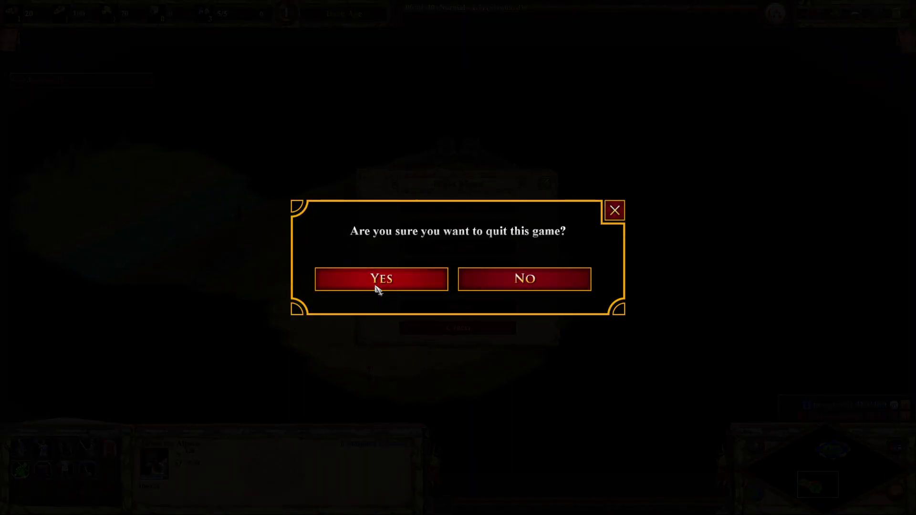
left_click(431, 279)
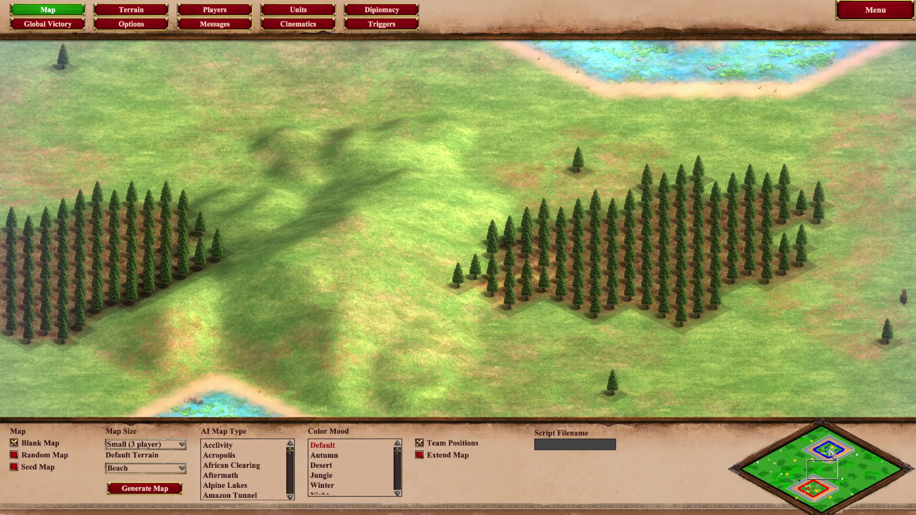
left_click(830, 453)
left_click(384, 24)
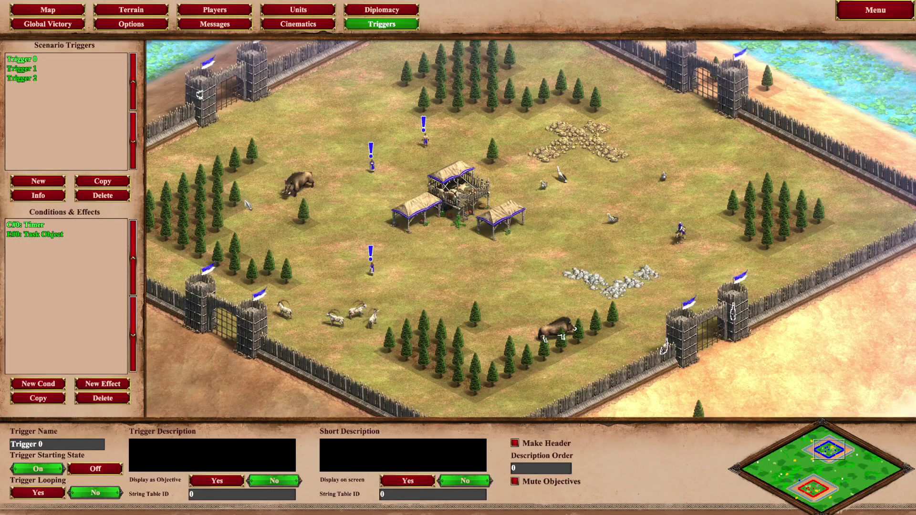